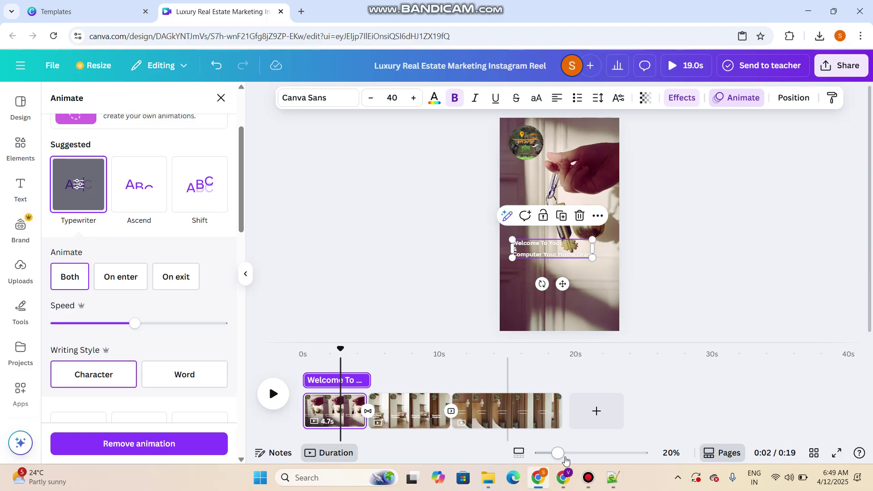
{"action": "left_click", "coordinate": [613, 478]}
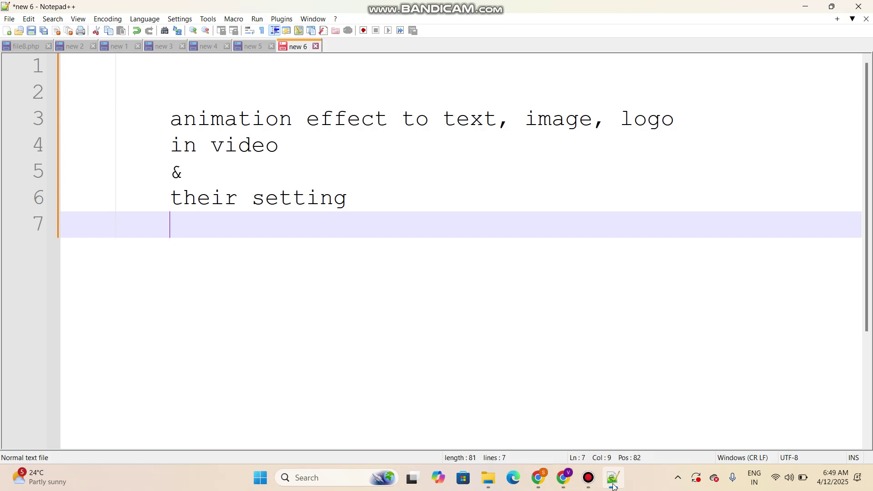
{"action": "left_click", "coordinate": [589, 478]}
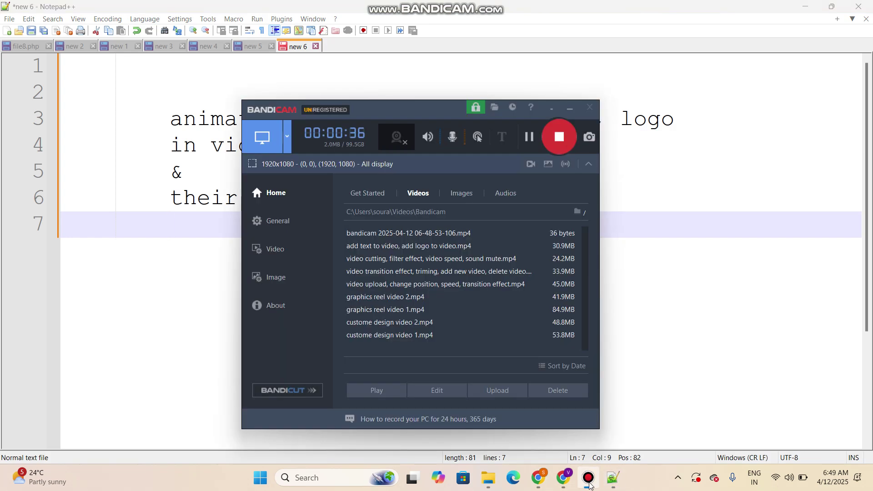
{"action": "left_click", "coordinate": [541, 479]}
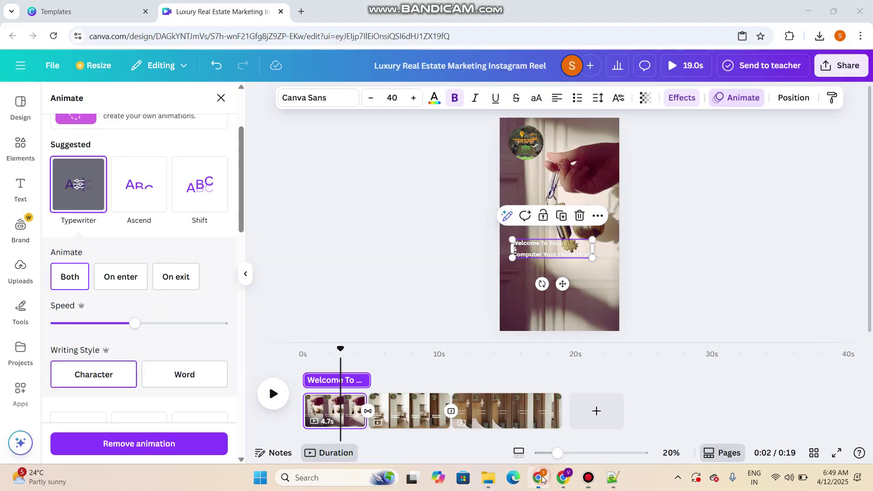
Open the animation settings for the "Welcome To Your & Computer Your Home Dram" text on the first clip
{"action": "left_click", "coordinate": [482, 287]}
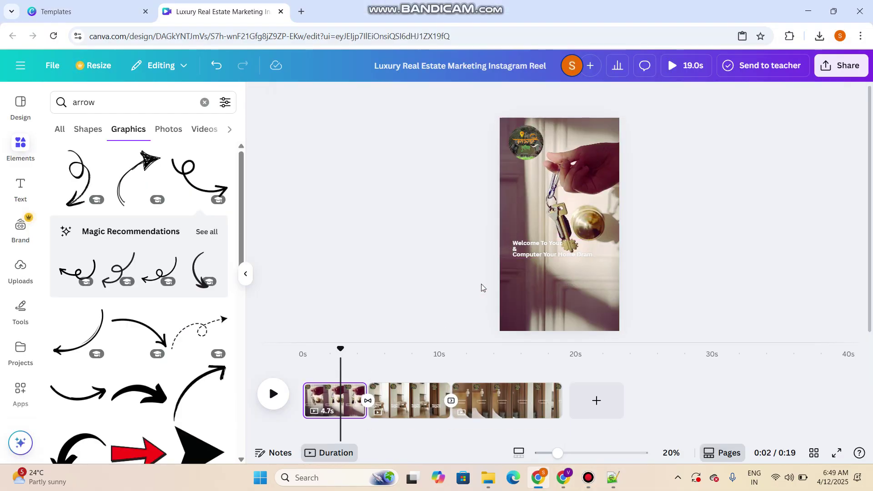
{"action": "left_click", "coordinate": [556, 244]}
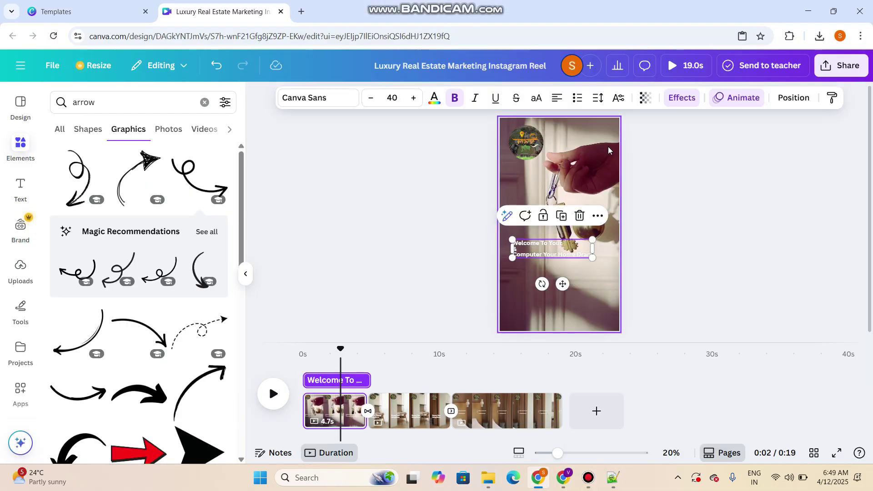
{"action": "left_click", "coordinate": [737, 104]}
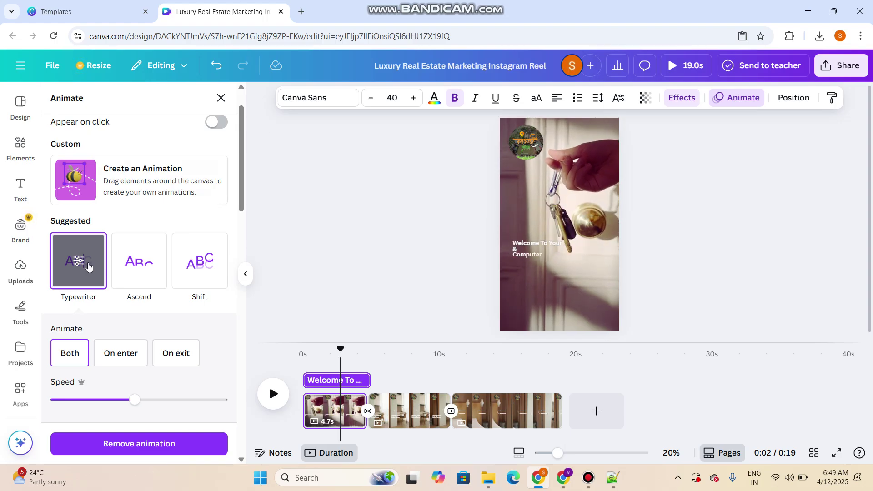
{"action": "mouse_move", "coordinate": [612, 477]}
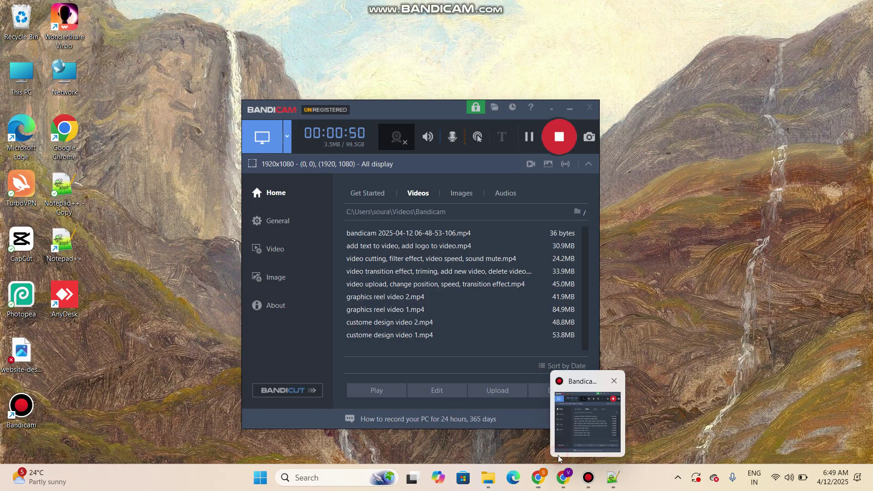
{"action": "left_click", "coordinate": [559, 456]}
{"action": "left_click_drag", "start_coordinate": [559, 458], "coordinate": [575, 457]}
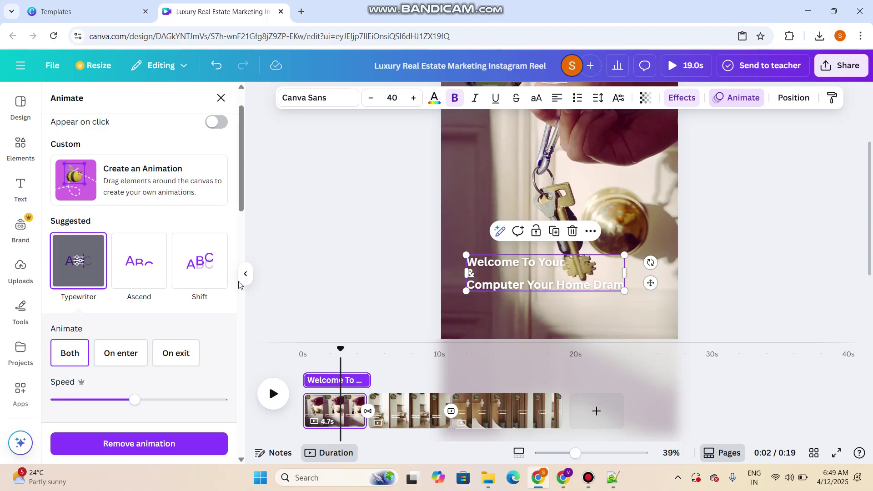
{"action": "left_click", "coordinate": [731, 98]}
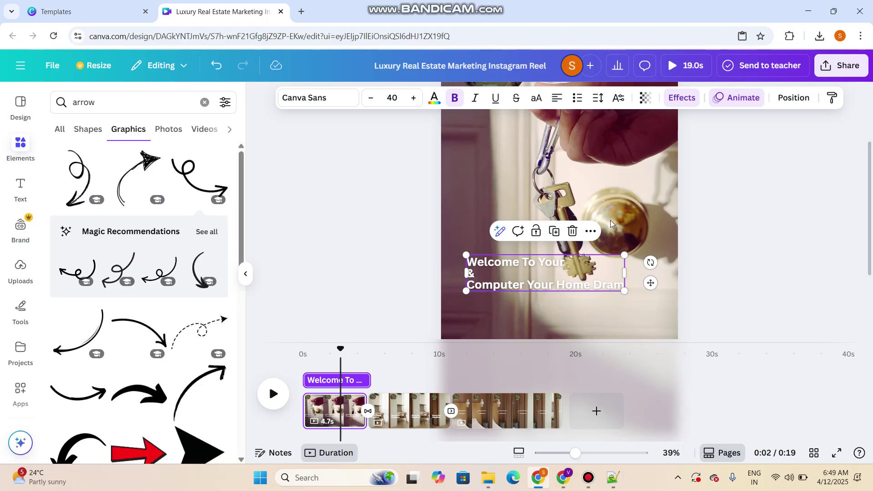
{"action": "left_click", "coordinate": [743, 99]}
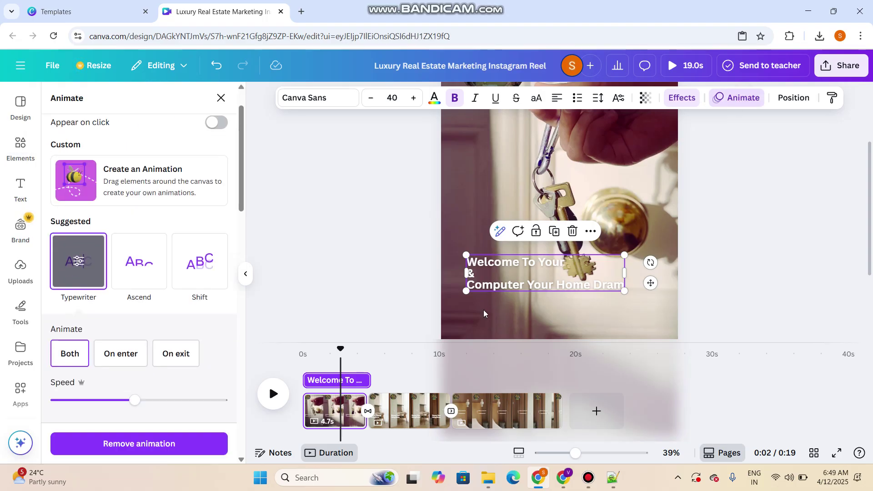
Select the "Decore Your Living Room" text on the second clip and try the Typewriter, Ascend and Shift animations on it
{"action": "left_click", "coordinate": [417, 404]}
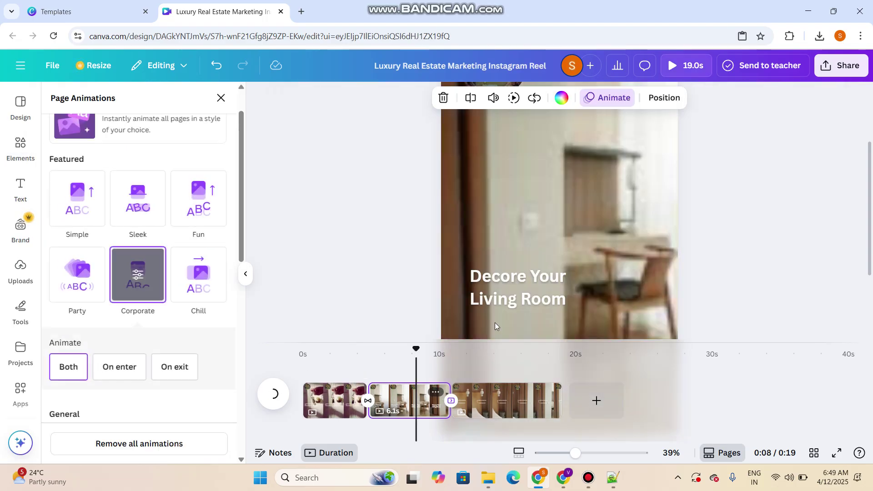
{"action": "left_click", "coordinate": [538, 285]}
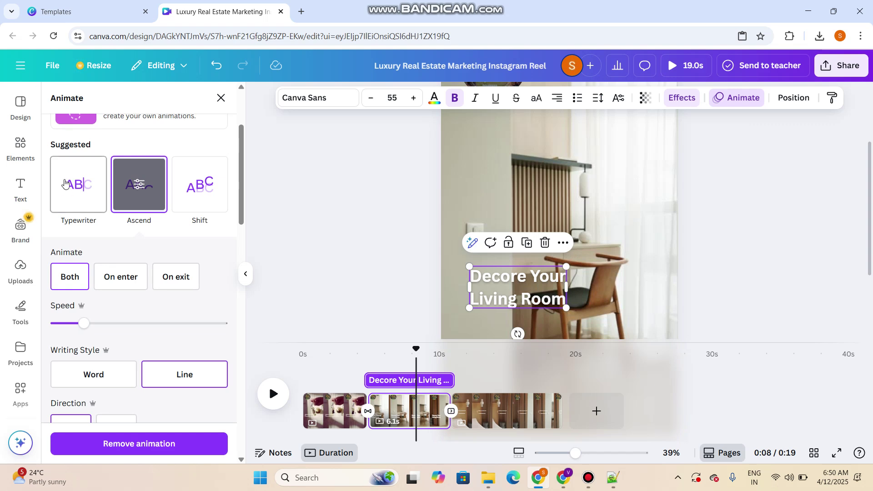
{"action": "left_click", "coordinate": [75, 191]}
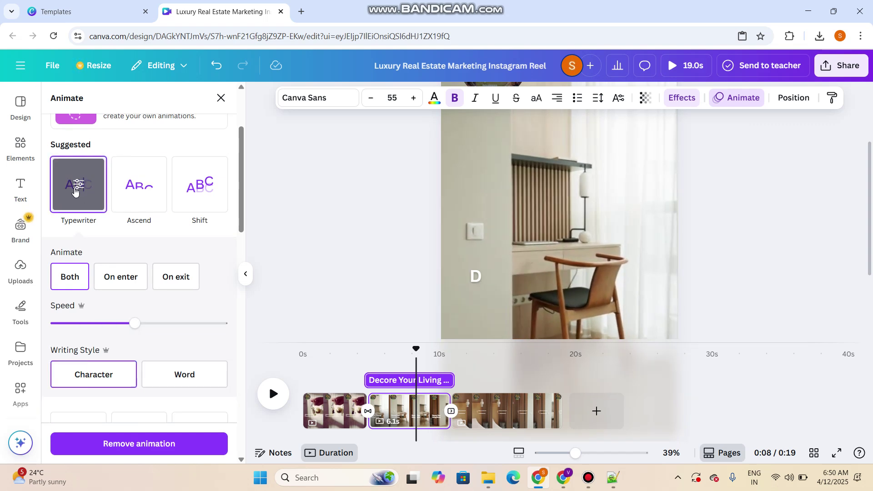
{"action": "left_click", "coordinate": [149, 195]}
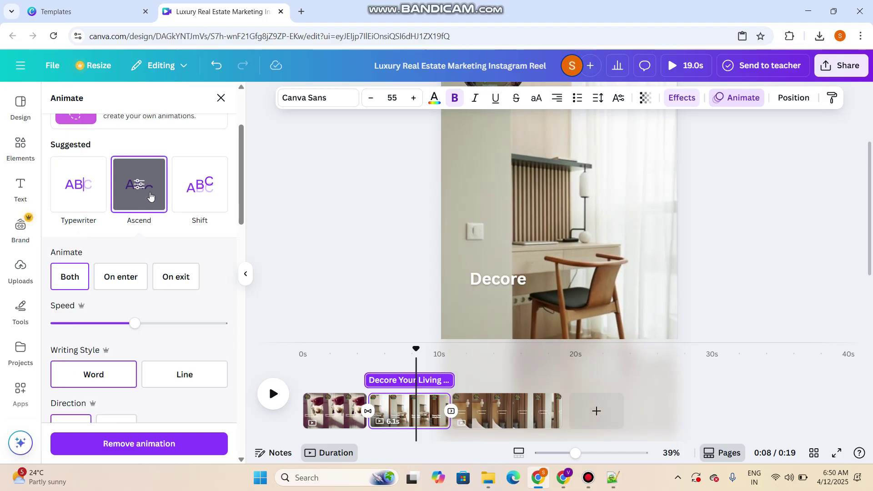
{"action": "left_click", "coordinate": [200, 184]}
{"action": "scroll", "coordinate": [200, 182], "scroll_direction": "down", "scroll_amount": 1}
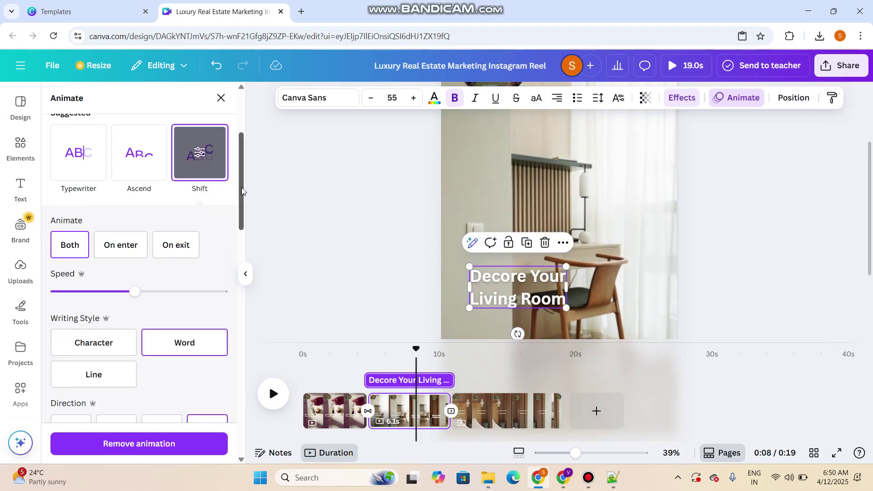
Try the Merge, Block and Burst animations on the "Decore Your Living Room" text
{"action": "left_click_drag", "start_coordinate": [243, 190], "coordinate": [238, 242]}
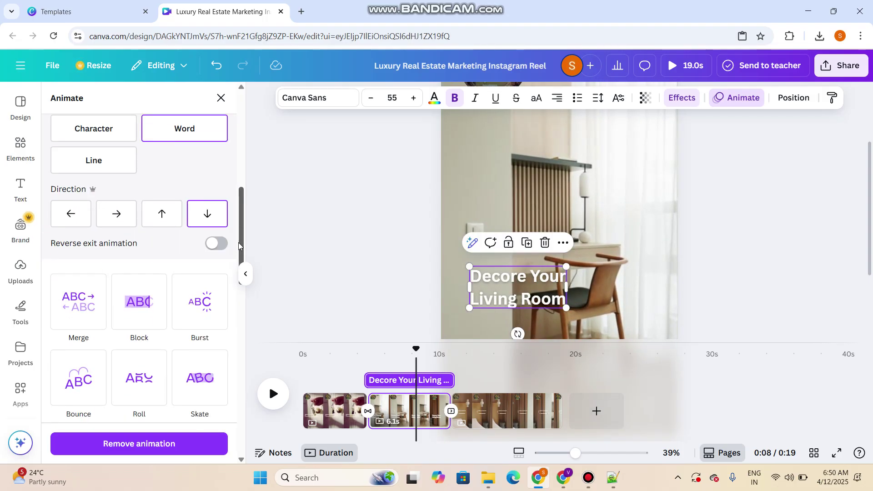
{"action": "left_click", "coordinate": [97, 281]}
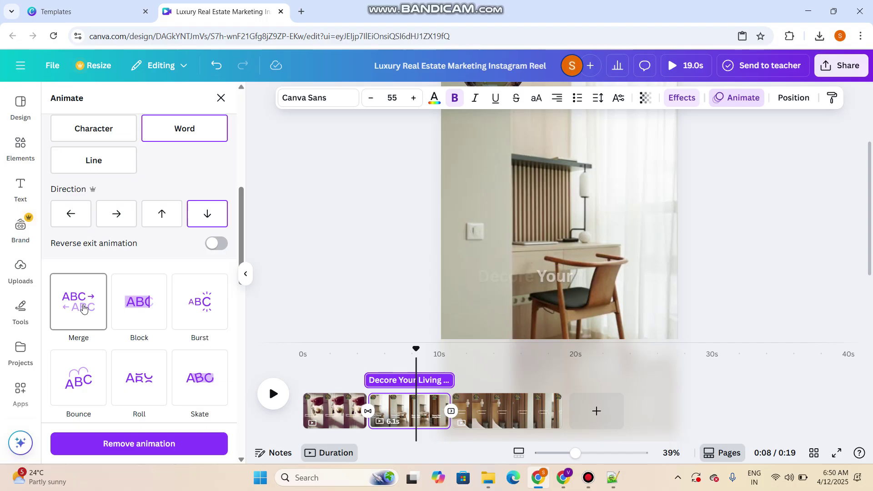
{"action": "left_click", "coordinate": [123, 311]}
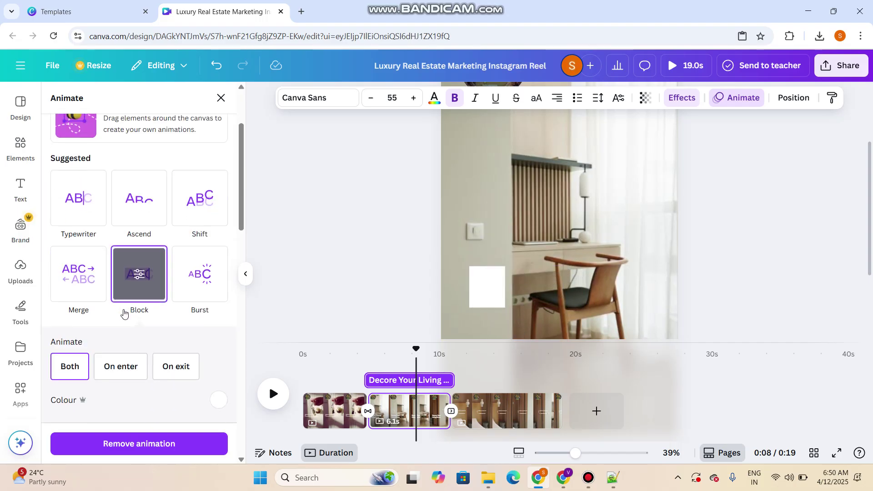
{"action": "left_click", "coordinate": [202, 284]}
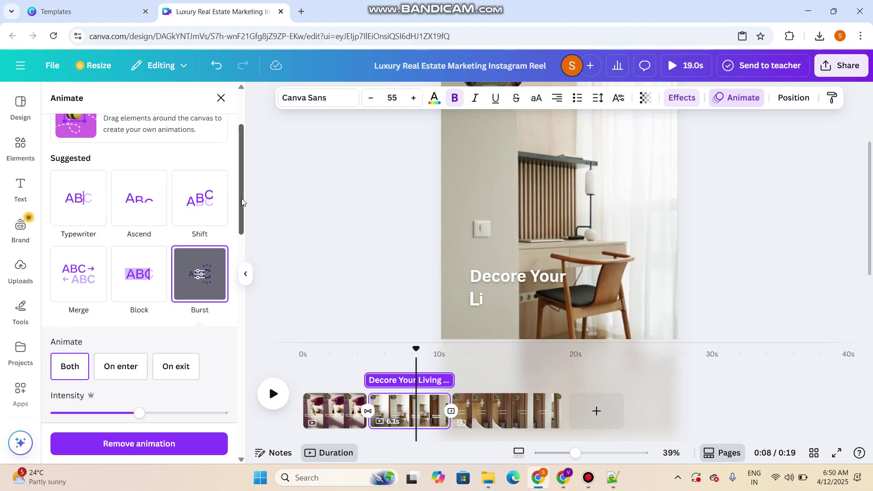
Try the Bounce, Clarify and Spread animations on the "Decore Your Living Room" text
{"action": "left_click_drag", "start_coordinate": [242, 202], "coordinate": [244, 269]}
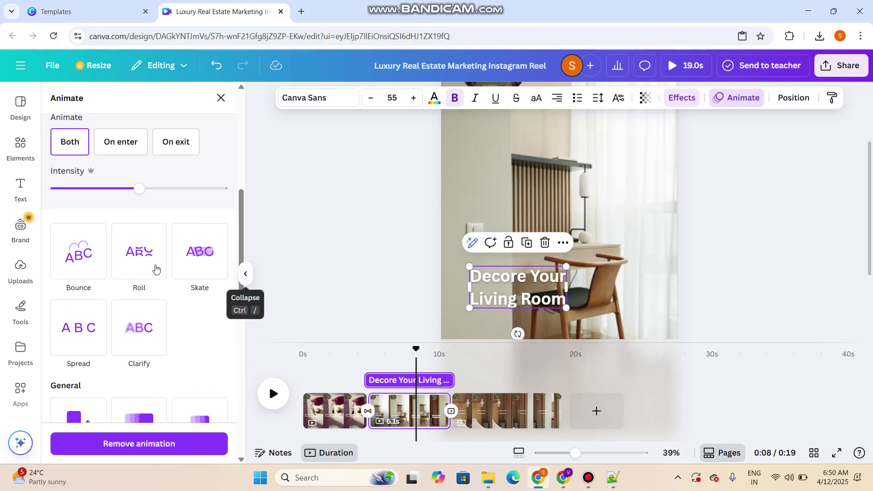
{"action": "left_click", "coordinate": [82, 263]}
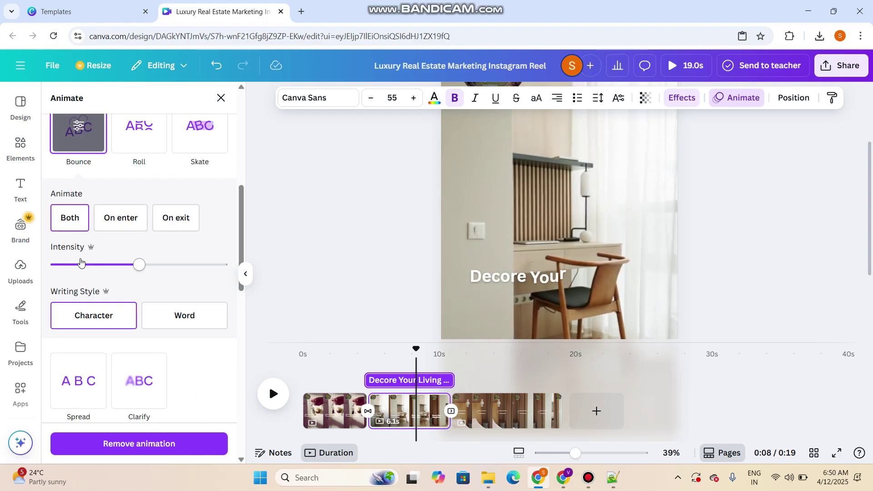
{"action": "left_click", "coordinate": [136, 393]}
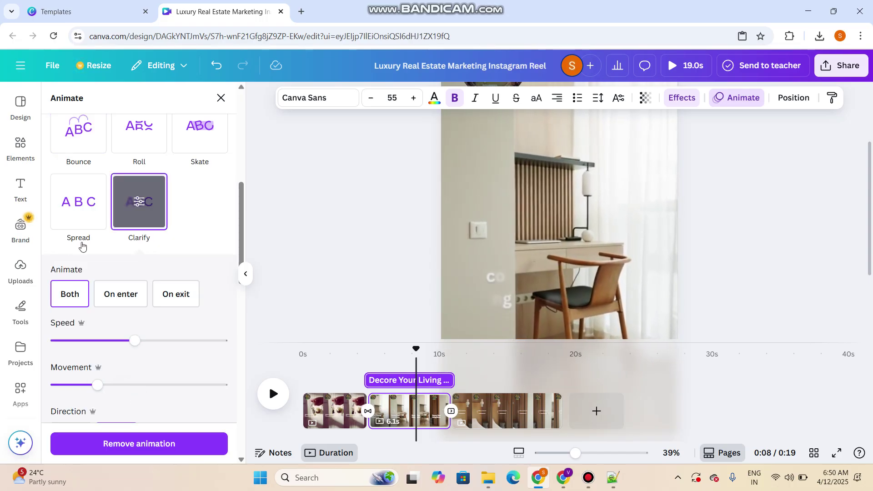
{"action": "left_click", "coordinate": [80, 219]}
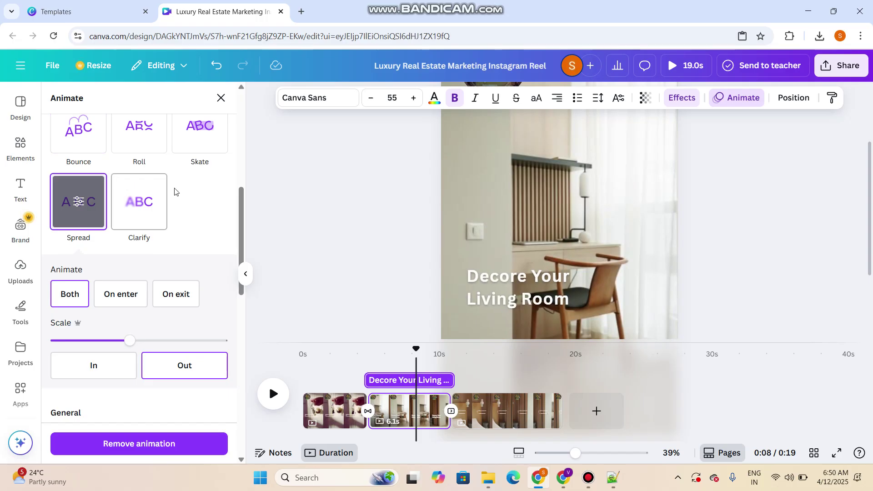
Apply the Typewriter animation to the "Decore Your Living Room" text, trying On enter and On exit before setting it to Both
{"action": "left_click_drag", "start_coordinate": [242, 232], "coordinate": [234, 310]}
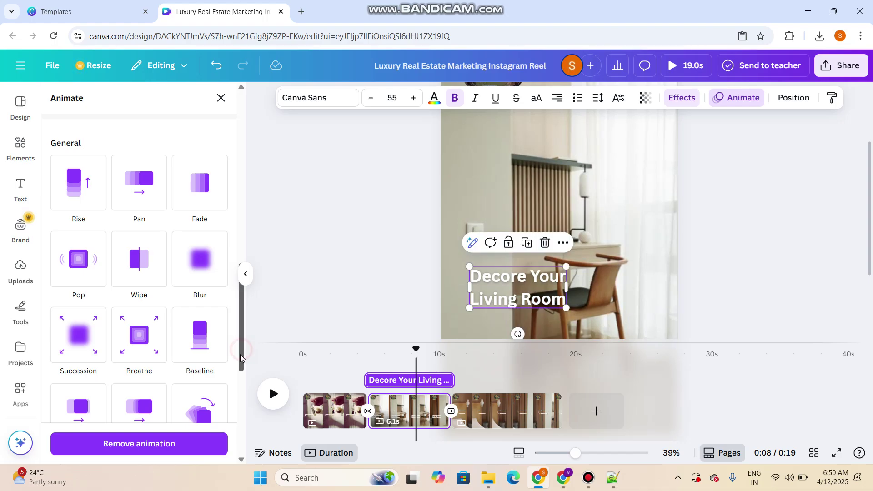
{"action": "left_click_drag", "start_coordinate": [241, 349], "coordinate": [236, 380]}
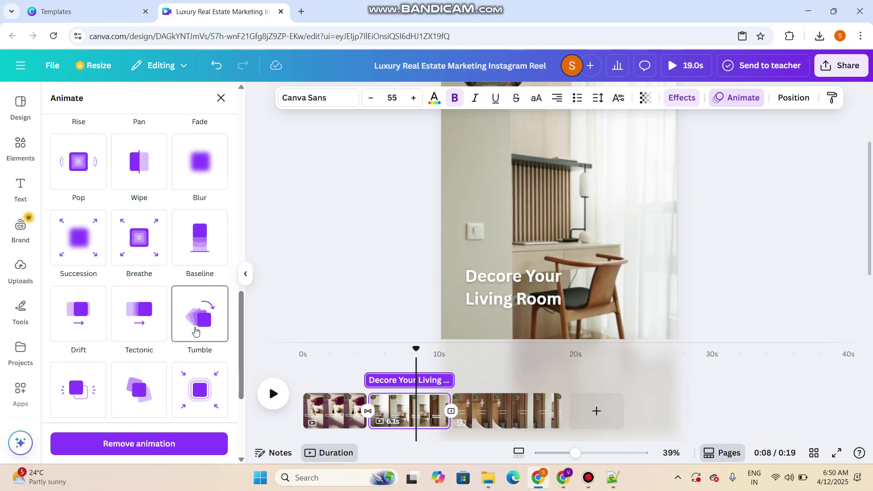
{"action": "left_click_drag", "start_coordinate": [244, 351], "coordinate": [236, 178]}
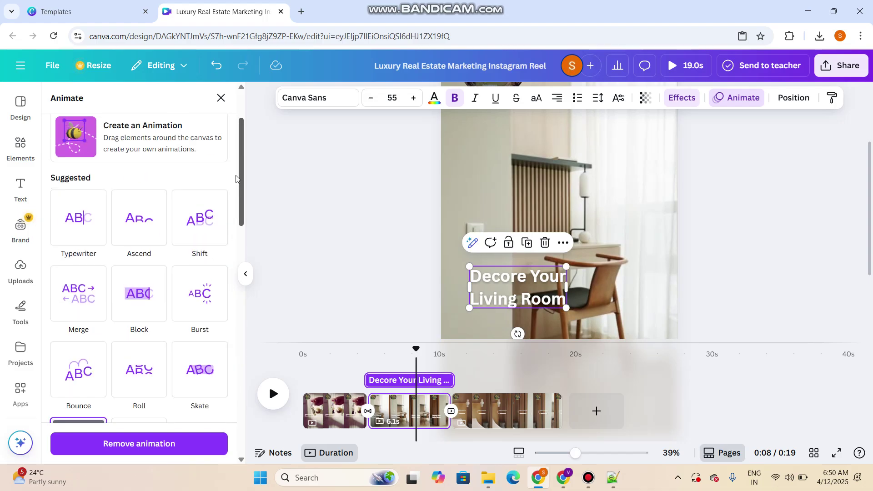
{"action": "left_click", "coordinate": [93, 222]}
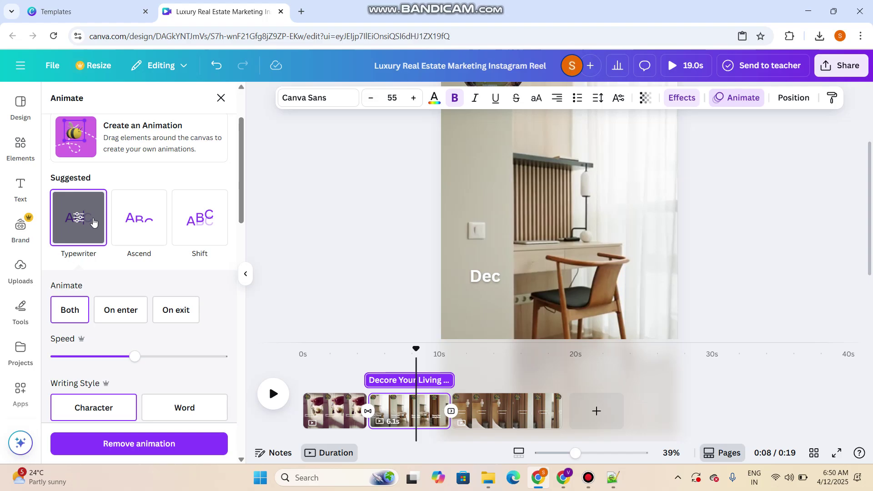
{"action": "left_click", "coordinate": [117, 320]}
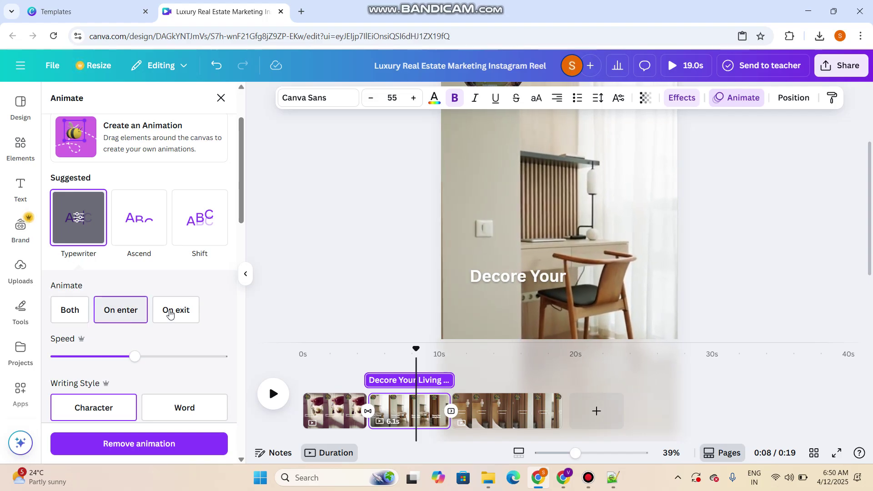
{"action": "left_click", "coordinate": [180, 313]}
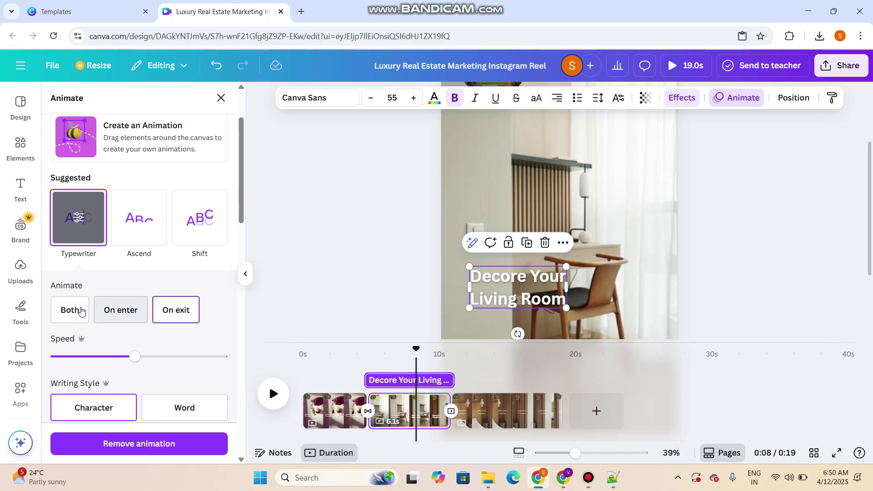
{"action": "left_click", "coordinate": [78, 311]}
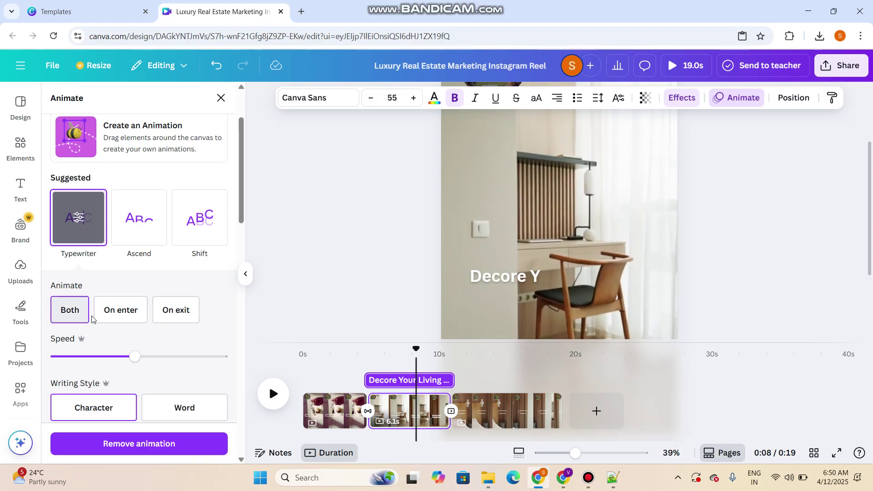
Raise the Typewriter animation's speed to near maximum and lower it to about a quarter of the range
{"action": "left_click_drag", "start_coordinate": [135, 356], "coordinate": [159, 361]}
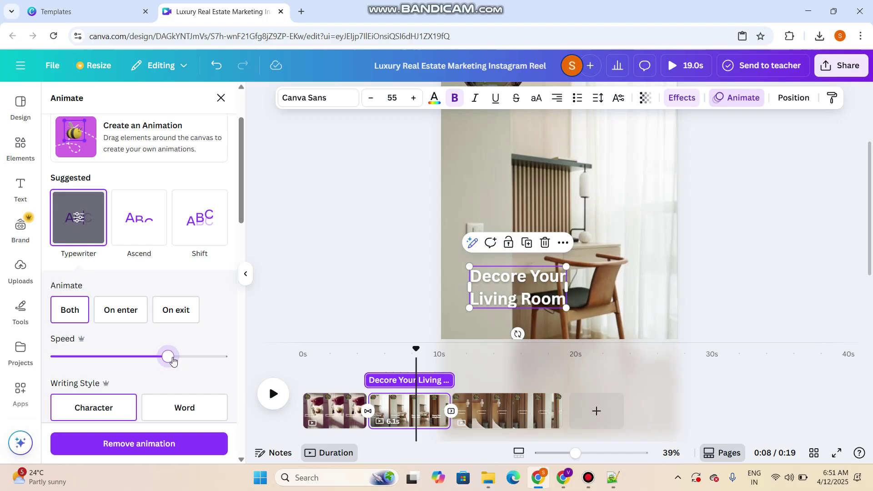
{"action": "left_click_drag", "start_coordinate": [173, 361], "coordinate": [226, 360]}
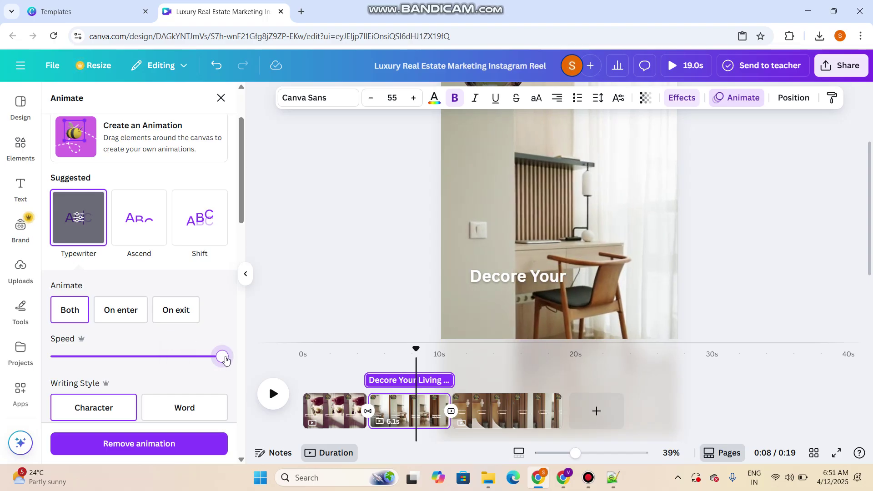
{"action": "left_click_drag", "start_coordinate": [156, 363], "coordinate": [97, 363]}
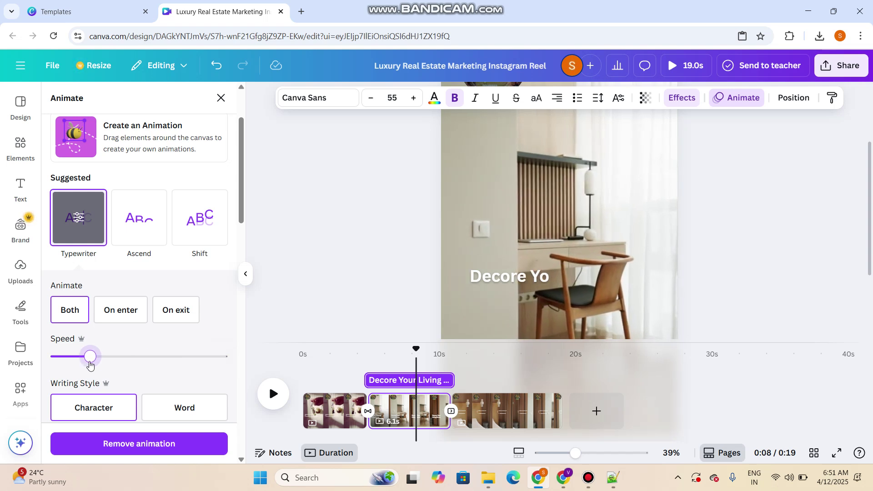
Apply the Ascend animation to the "Decore Your Living Room" text and set it to play On enter
{"action": "left_click", "coordinate": [131, 237]}
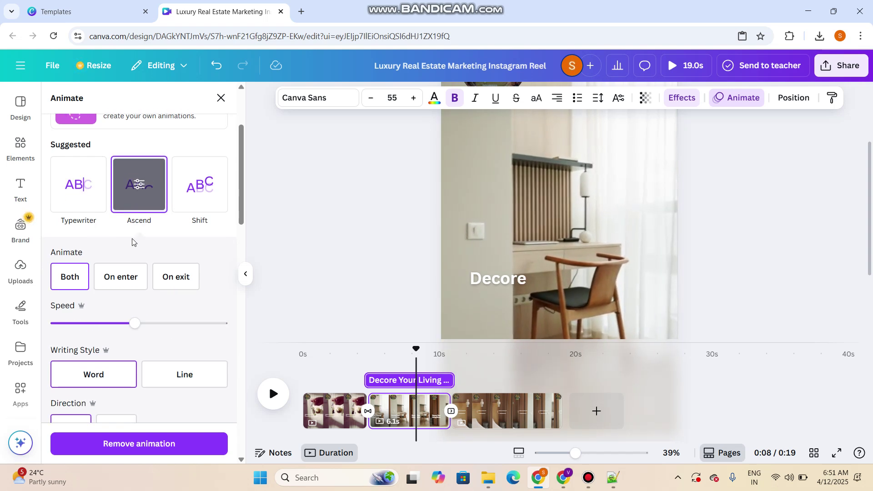
{"action": "left_click", "coordinate": [122, 282]}
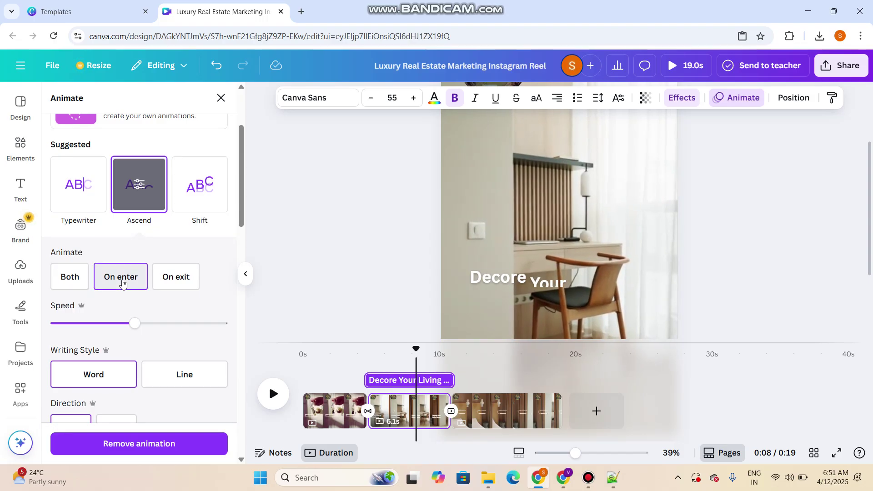
Set the text's Ascend animation to On exit, and try Shift instead, comparing the Character and Word writing styles
{"action": "left_click", "coordinate": [171, 278]}
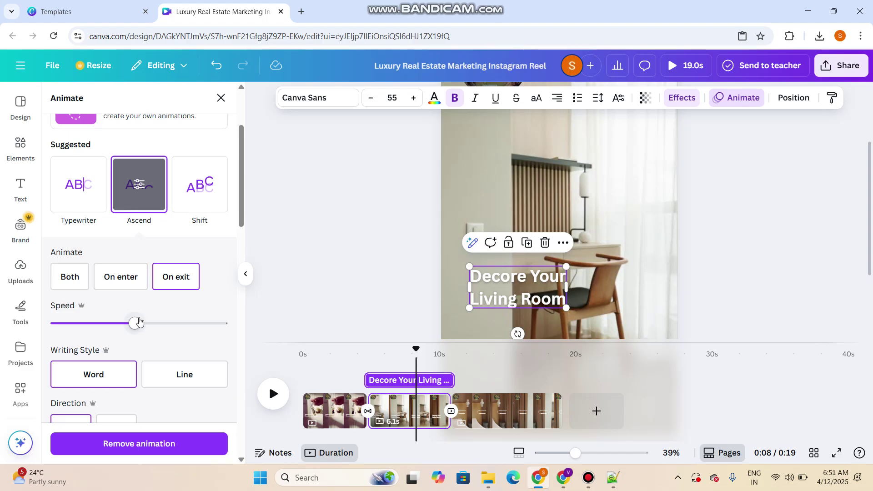
{"action": "left_click", "coordinate": [211, 204]}
{"action": "scroll", "coordinate": [211, 207], "scroll_direction": "down", "scroll_amount": 1}
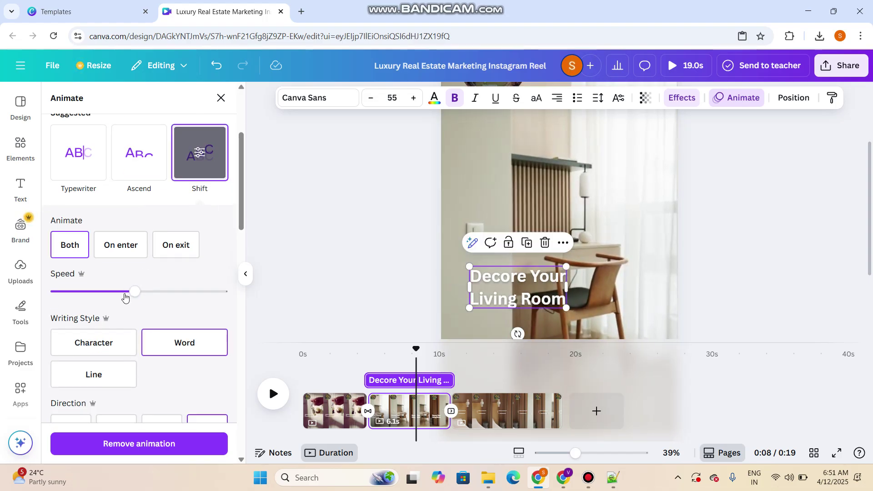
{"action": "left_click", "coordinate": [100, 345]}
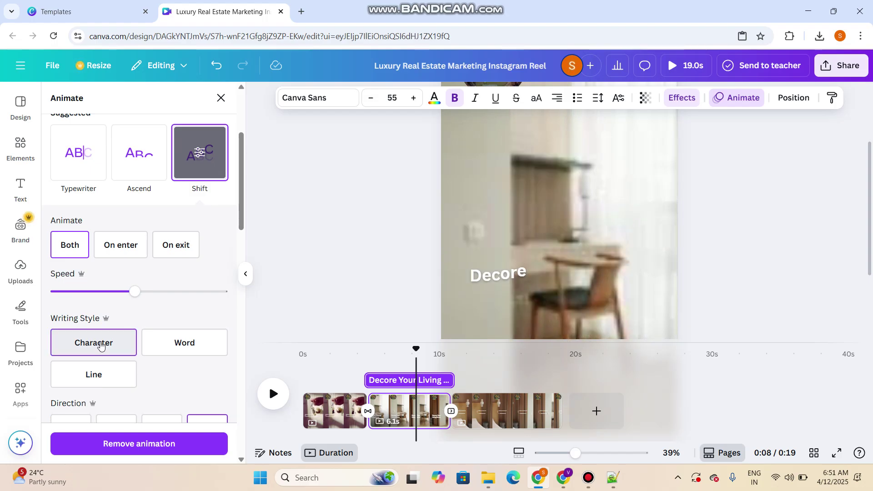
{"action": "left_click", "coordinate": [164, 341]}
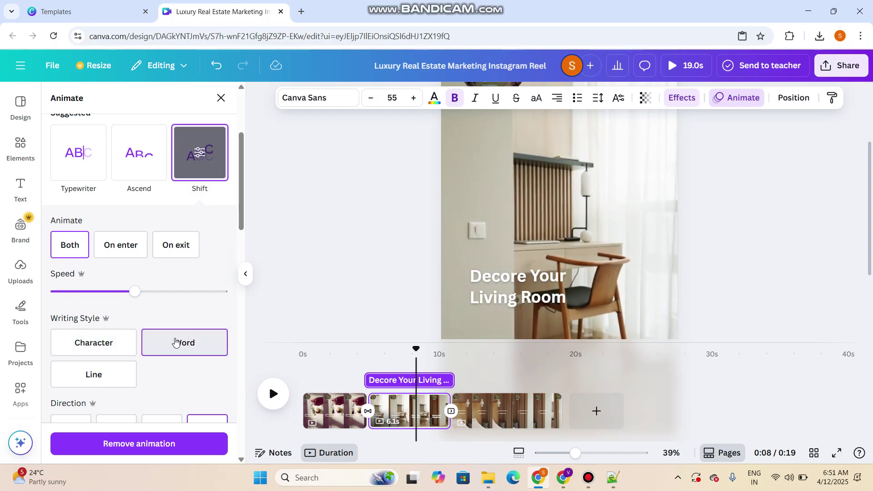
{"action": "left_click", "coordinate": [94, 346]}
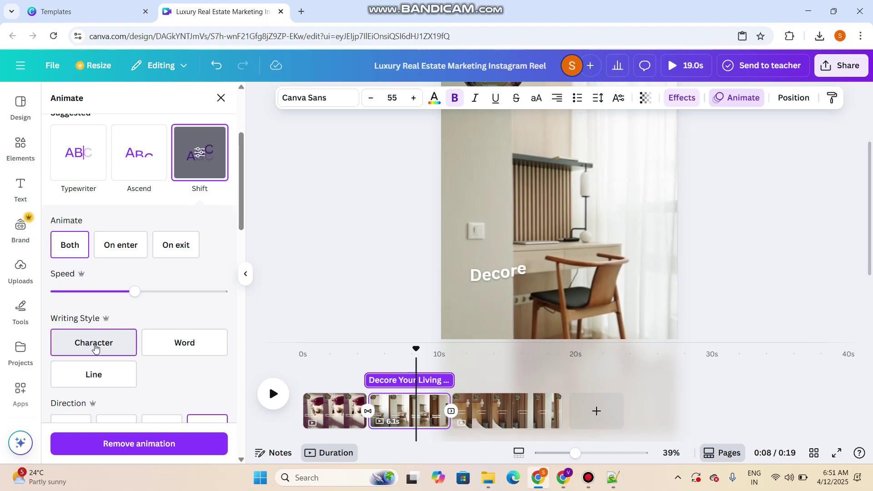
Try the Merge animation on the "Decore Your Living Room" text, comparing On enter and On exit
{"action": "left_click_drag", "start_coordinate": [241, 195], "coordinate": [237, 274]}
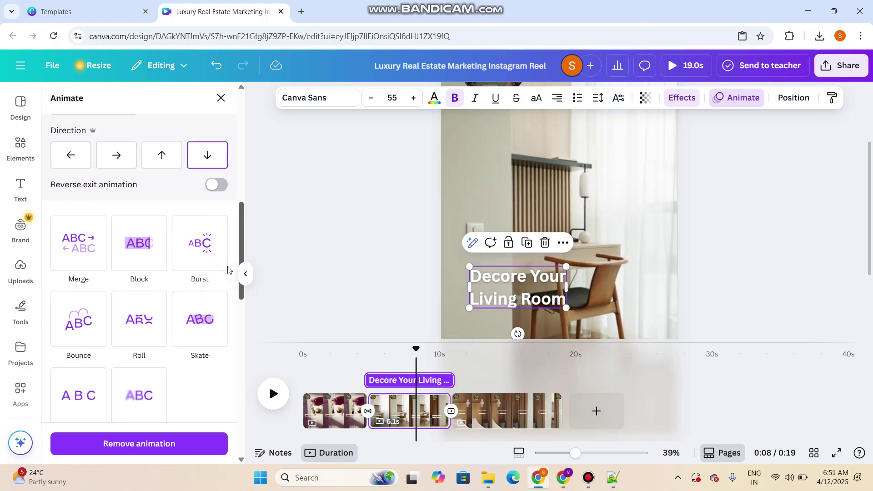
{"action": "left_click", "coordinate": [94, 255]}
{"action": "left_click", "coordinate": [117, 332]}
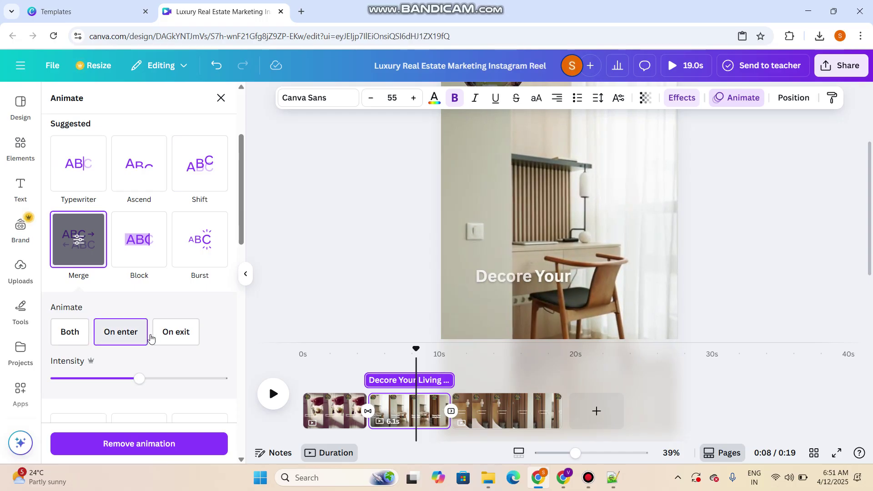
{"action": "left_click", "coordinate": [168, 335]}
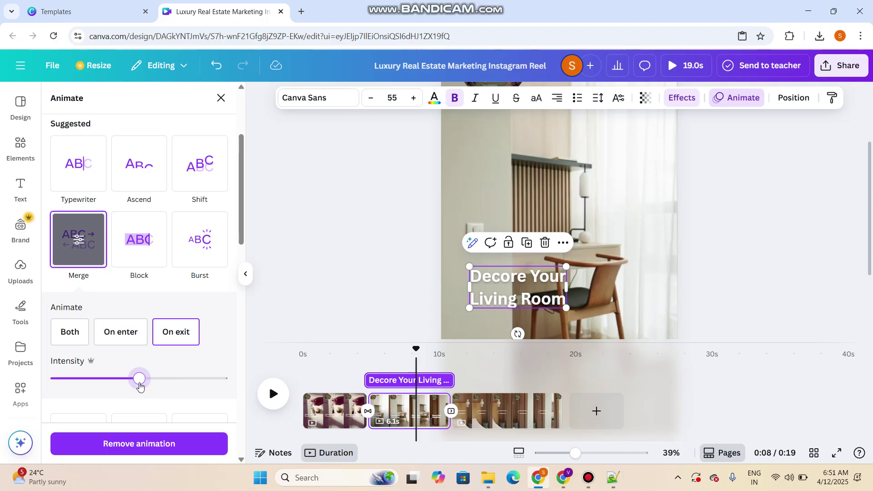
{"action": "left_click", "coordinate": [124, 332]}
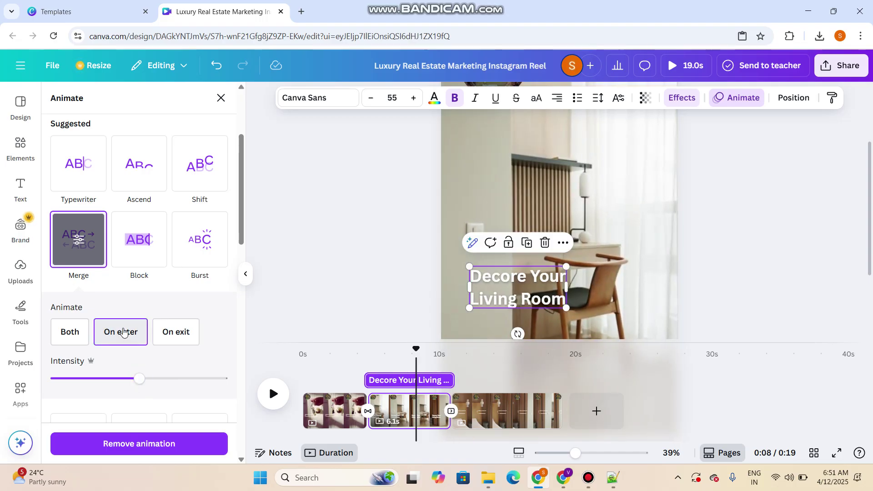
{"action": "left_click", "coordinate": [175, 332]}
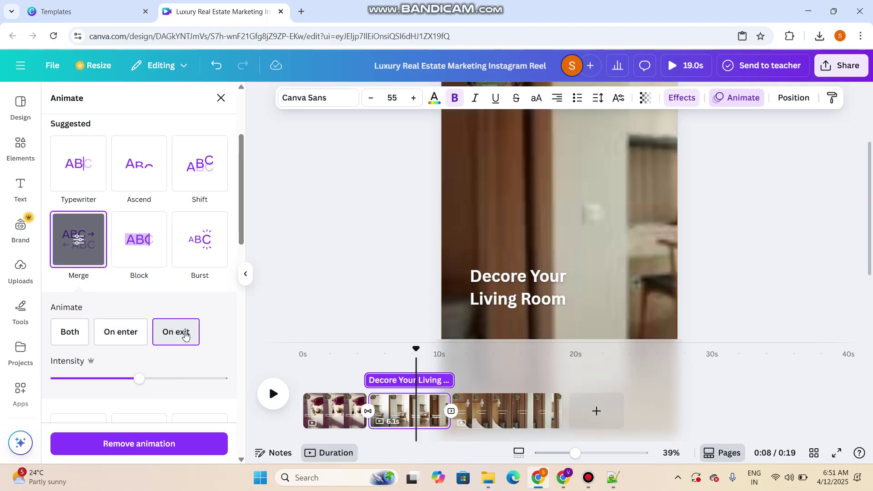
Try the Block animation on the "Decore Your Living Room" text with the up, down and left directions
{"action": "left_click", "coordinate": [156, 247]}
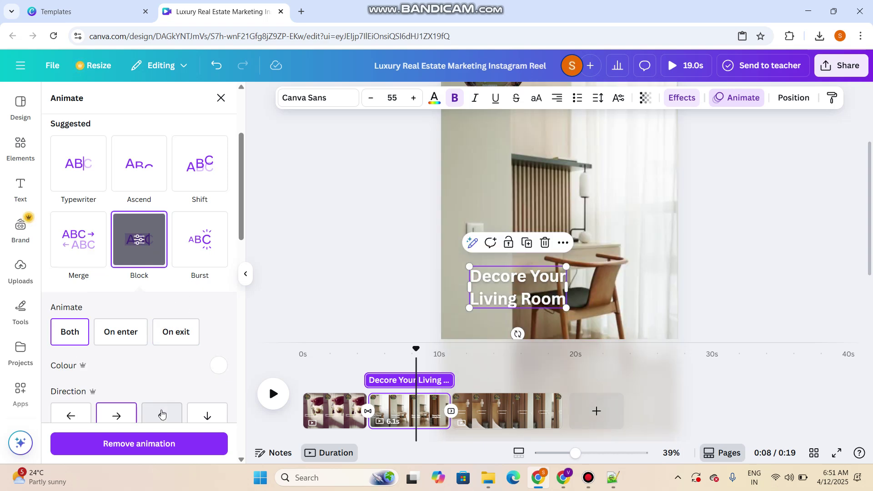
{"action": "left_click", "coordinate": [161, 413]}
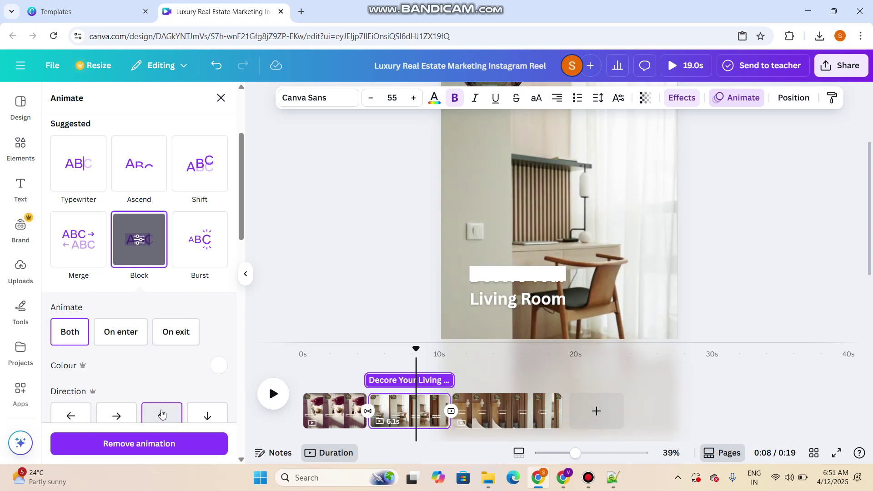
{"action": "left_click", "coordinate": [198, 417]}
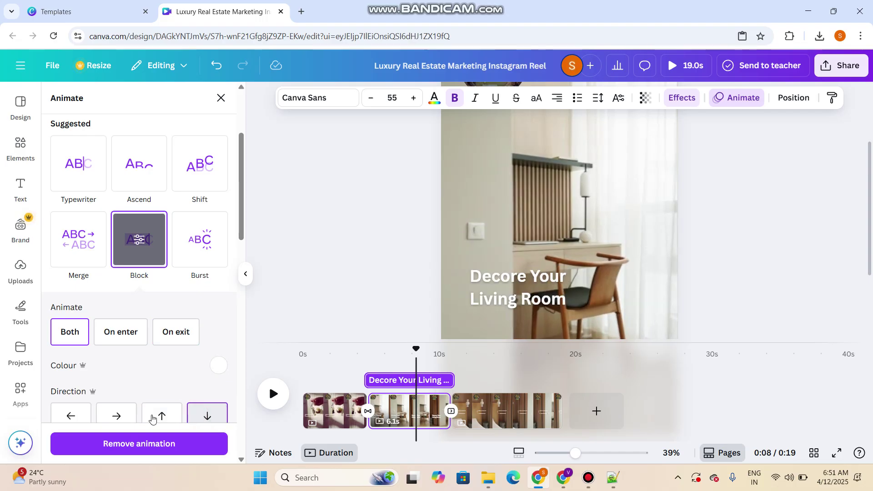
{"action": "left_click", "coordinate": [69, 416]}
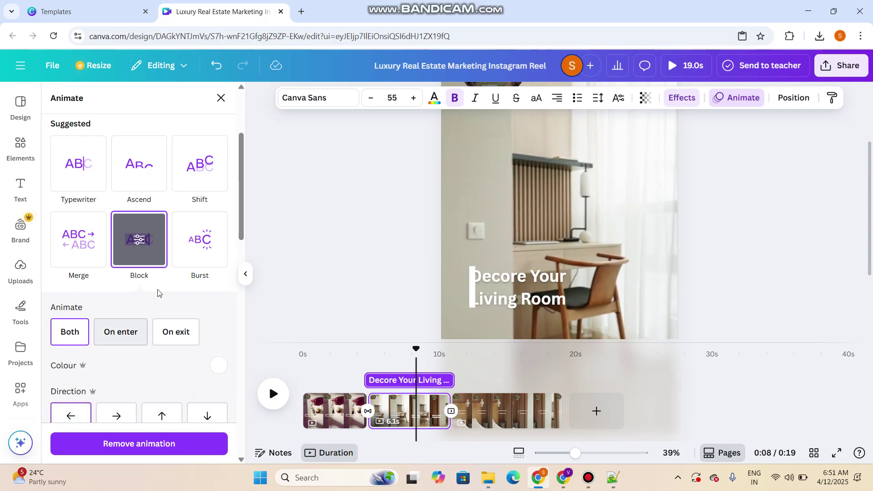
Try the Burst animation on the "Decore Your Living Room" text, and Bounce with the Word and Character writing styles
{"action": "left_click", "coordinate": [195, 258]}
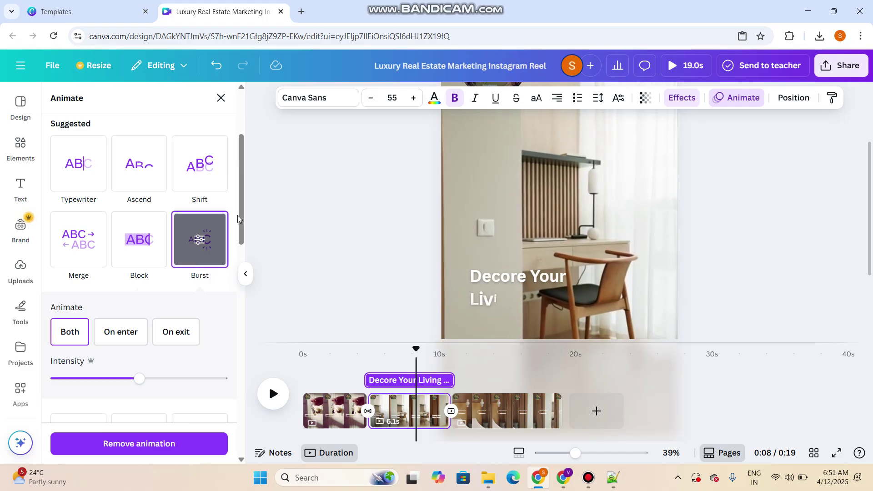
{"action": "left_click_drag", "start_coordinate": [244, 219], "coordinate": [241, 279]}
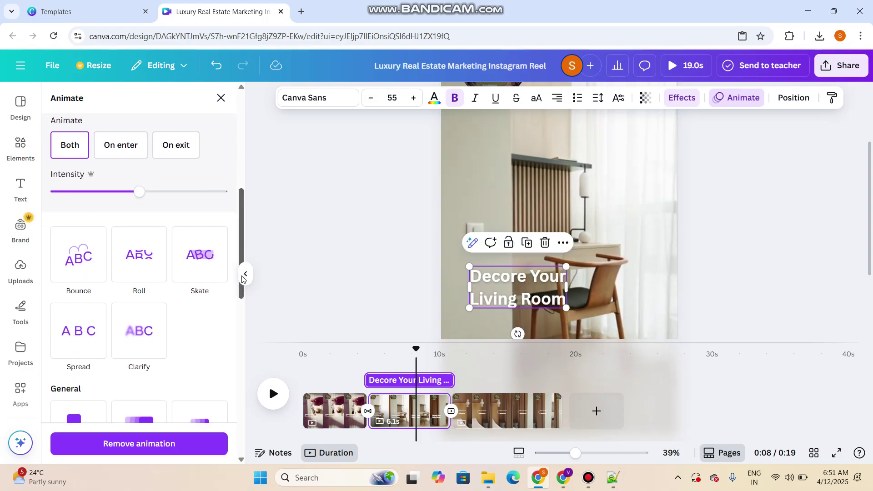
{"action": "left_click", "coordinate": [83, 251]}
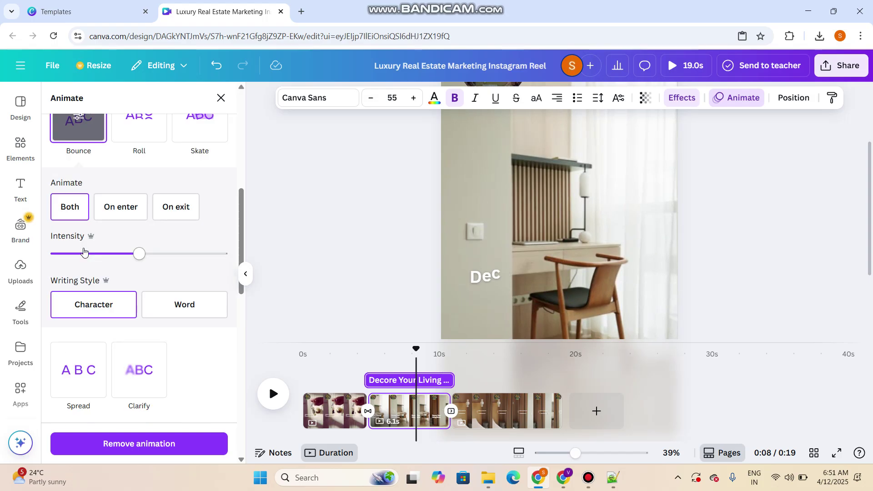
{"action": "left_click", "coordinate": [175, 312]}
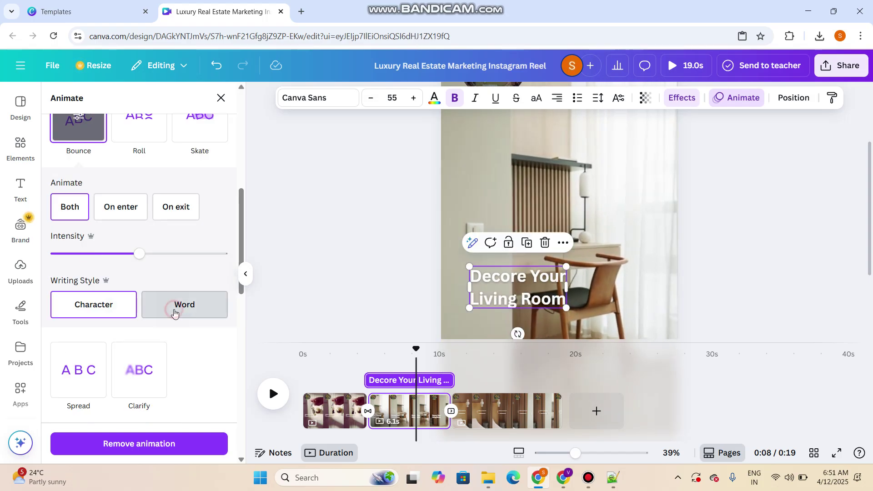
{"action": "left_click", "coordinate": [104, 306]}
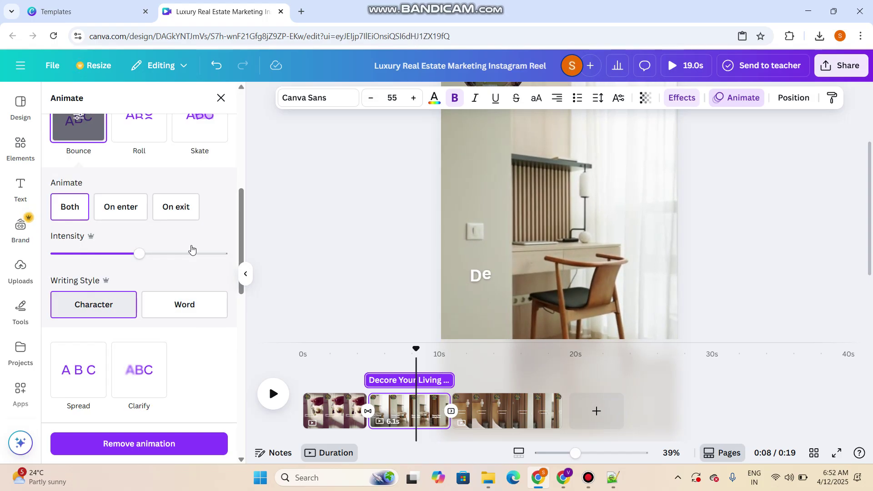
Try the Rise and Fade animations on the "Decore Your Living Room" text and settle on Pan
{"action": "left_click_drag", "start_coordinate": [241, 234], "coordinate": [240, 296]}
{"action": "left_click", "coordinate": [71, 278]}
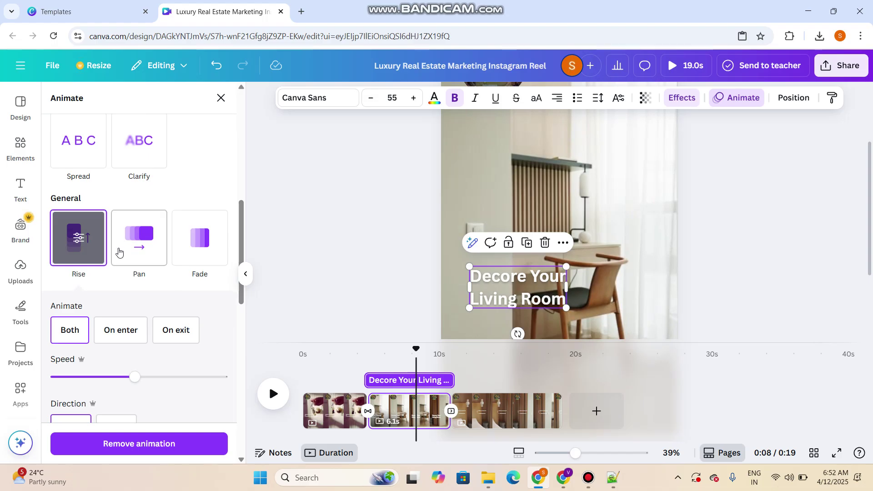
{"action": "left_click", "coordinate": [139, 248]}
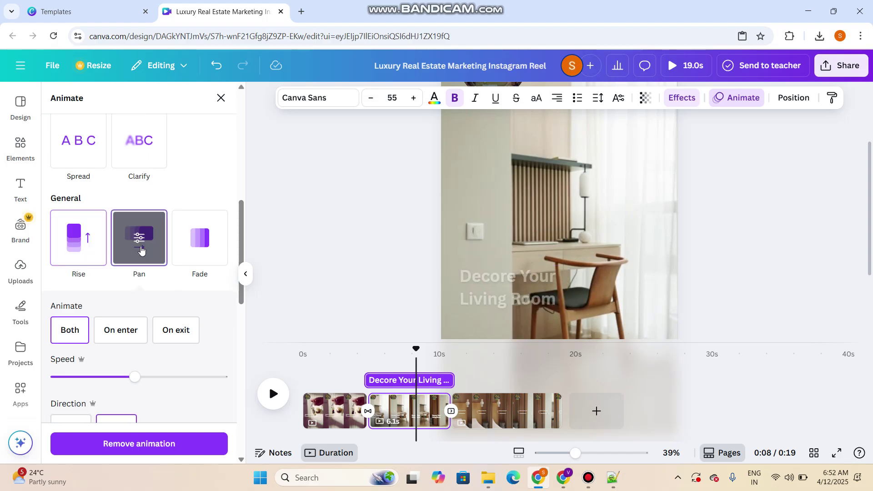
{"action": "left_click", "coordinate": [199, 244]}
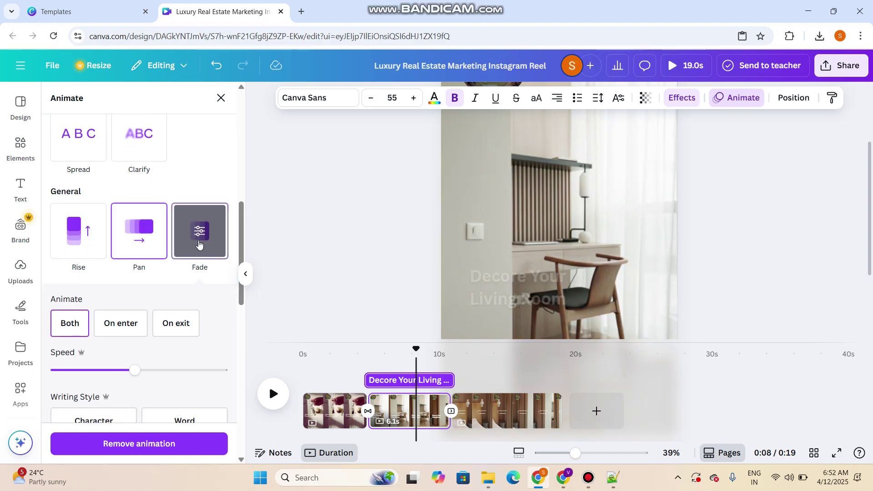
{"action": "left_click", "coordinate": [121, 322]}
{"action": "left_click", "coordinate": [176, 319]}
{"action": "left_click", "coordinate": [153, 256]}
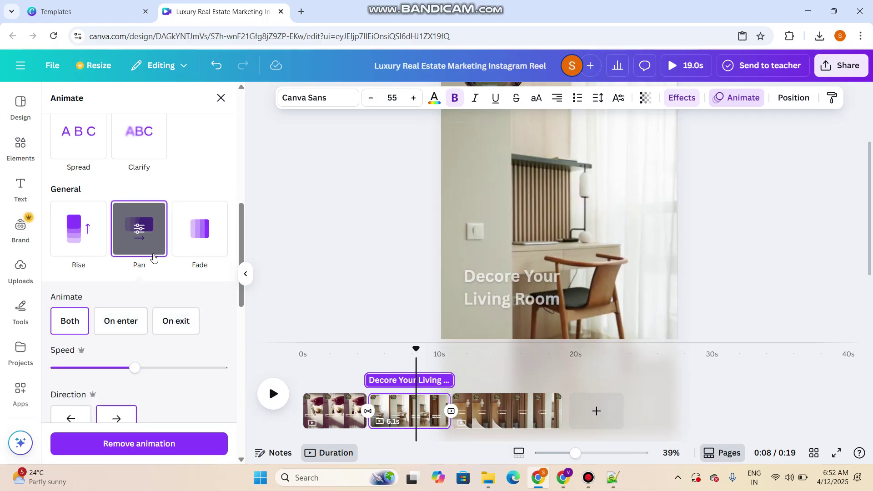
Apply the Block animation to the phone number text on the third page and set it to On exit
{"action": "left_click", "coordinate": [485, 413]}
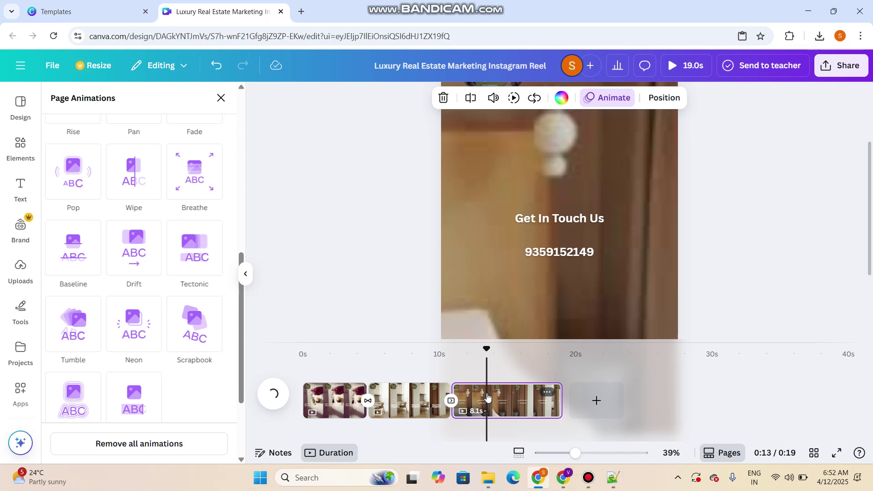
{"action": "left_click", "coordinate": [565, 251]}
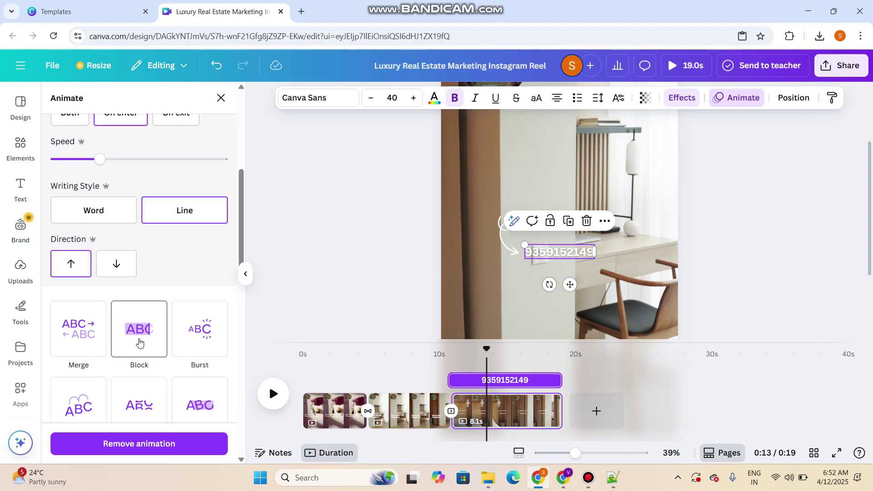
{"action": "left_click", "coordinate": [139, 345]}
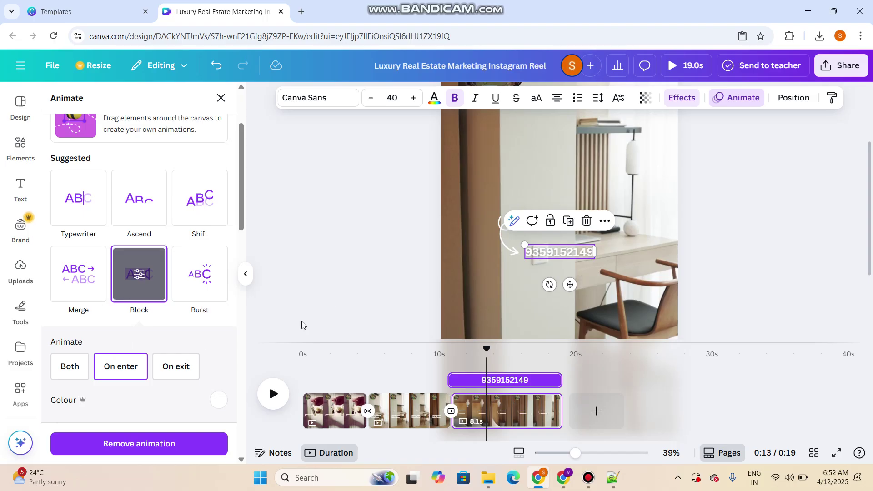
{"action": "left_click", "coordinate": [163, 375]}
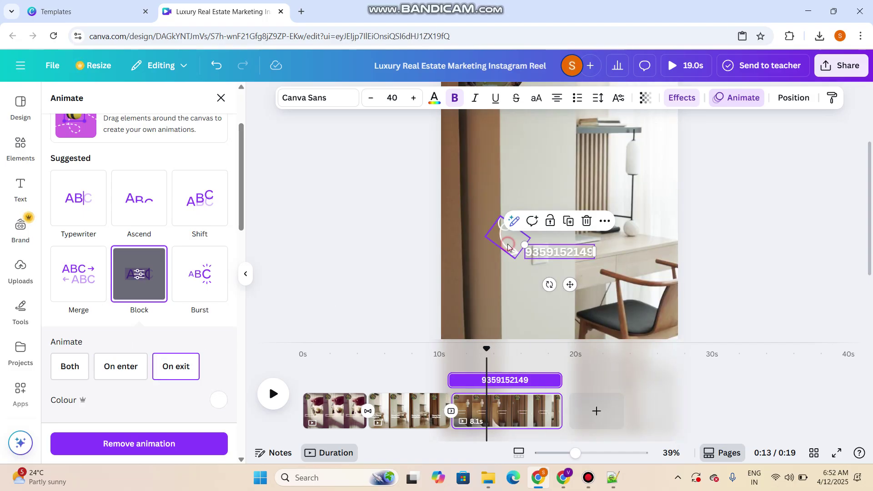
Apply the Wipe animation to the curved arrow beside the phone number, comparing On exit before setting it to On enter
{"action": "left_click", "coordinate": [508, 247]}
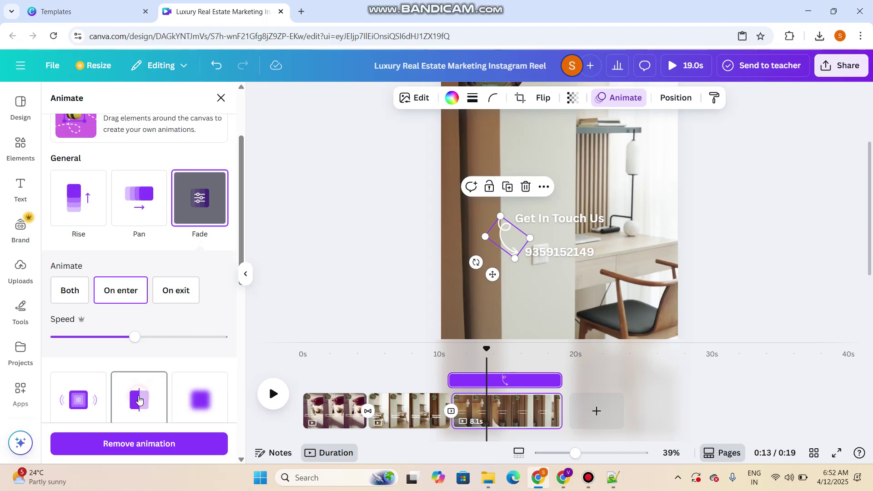
{"action": "left_click", "coordinate": [138, 400]}
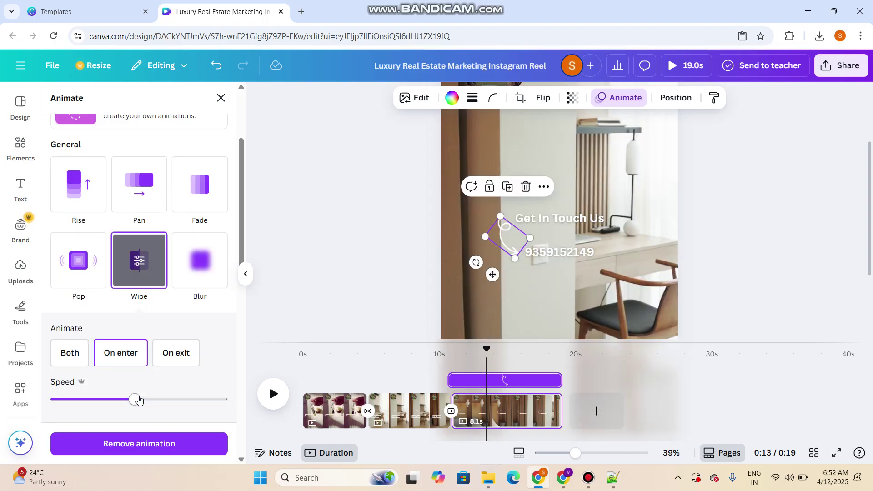
{"action": "left_click", "coordinate": [132, 262]}
{"action": "left_click", "coordinate": [181, 354]}
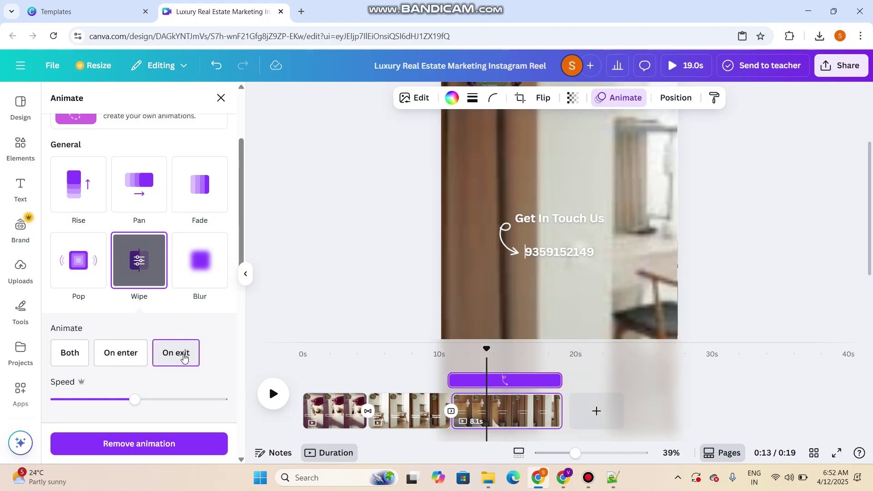
{"action": "left_click", "coordinate": [108, 358]}
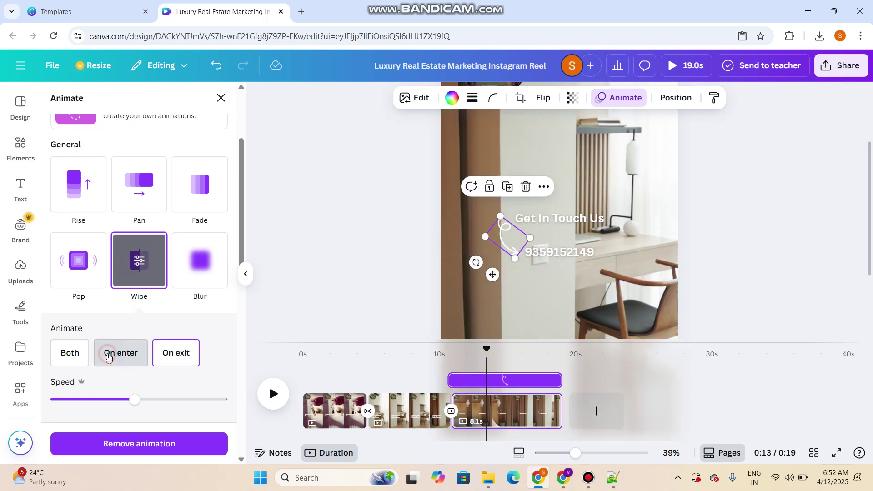
{"action": "left_click", "coordinate": [184, 351]}
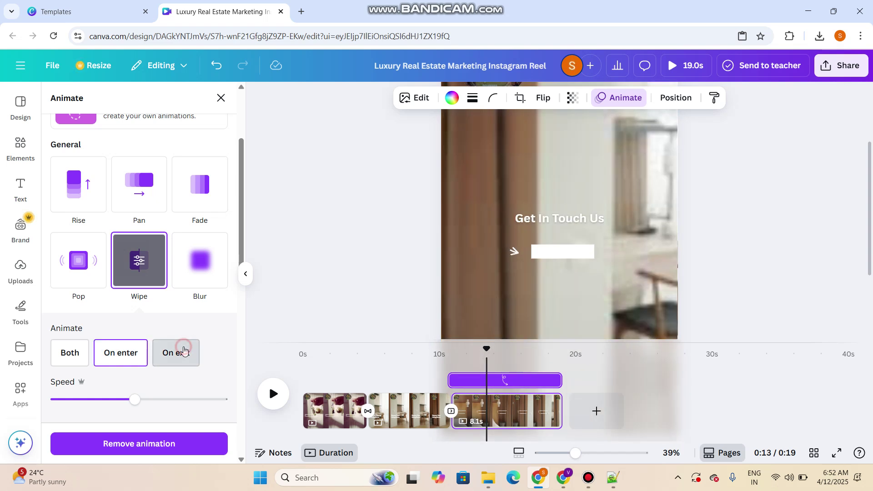
{"action": "left_click", "coordinate": [120, 354]}
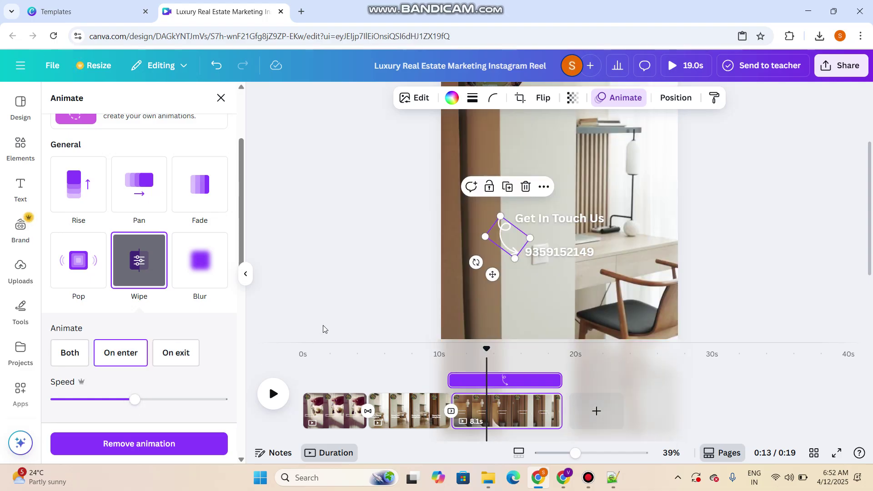
Apply the Chroma Wave animation to the round logo on the third page
{"action": "left_click_drag", "start_coordinate": [244, 207], "coordinate": [239, 154]}
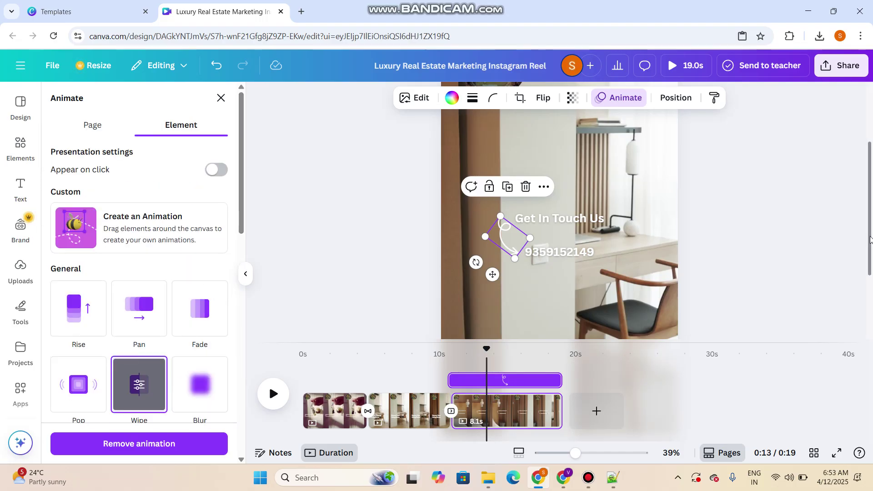
{"action": "left_click_drag", "start_coordinate": [869, 239], "coordinate": [870, 181]}
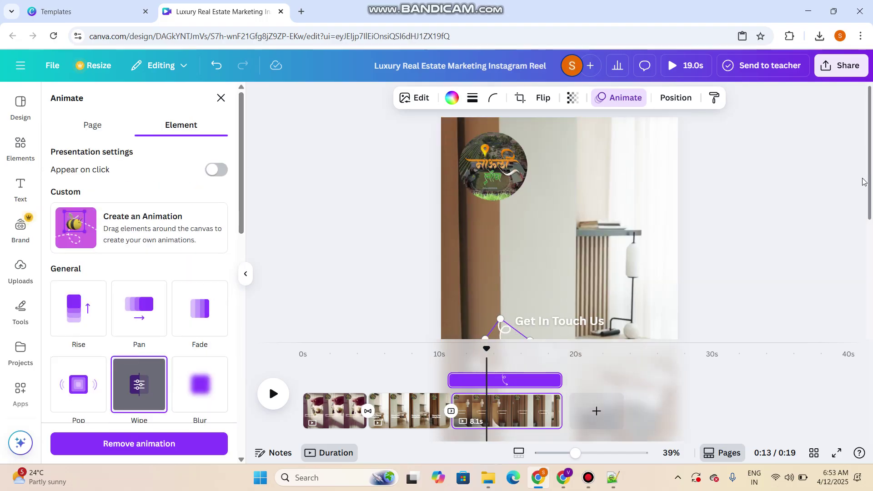
{"action": "left_click", "coordinate": [511, 174]}
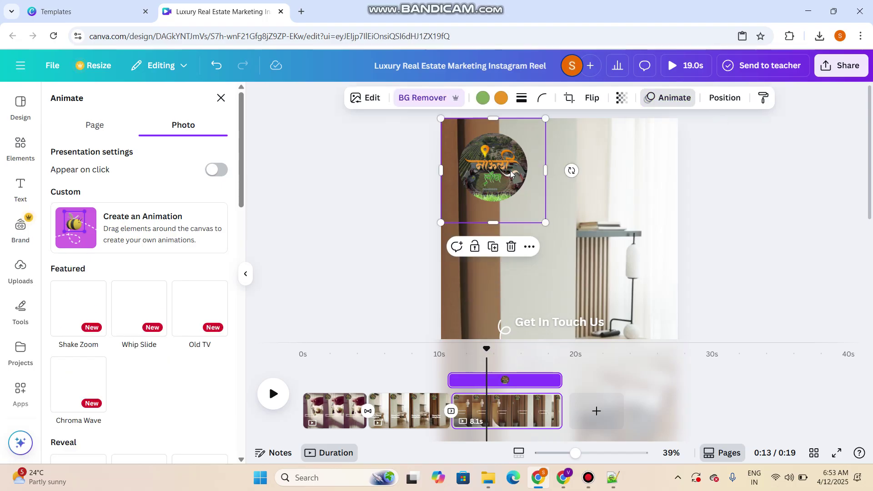
{"action": "left_click", "coordinate": [668, 102]}
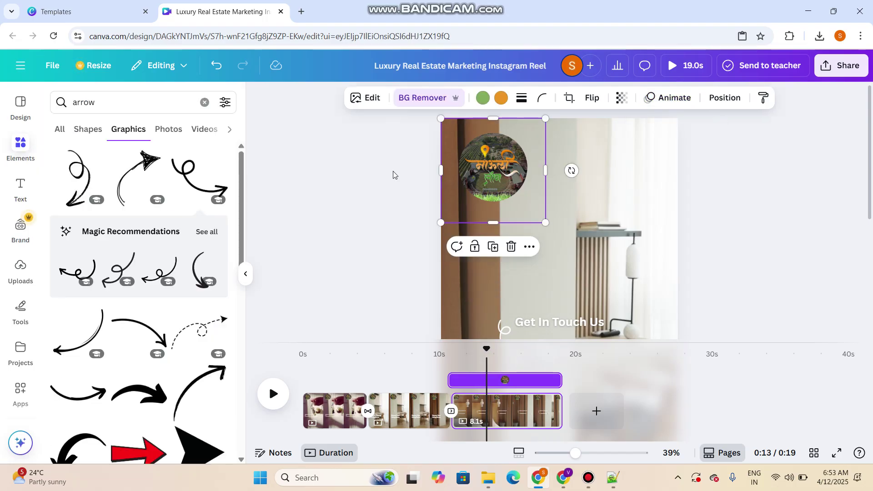
{"action": "left_click", "coordinate": [683, 103]}
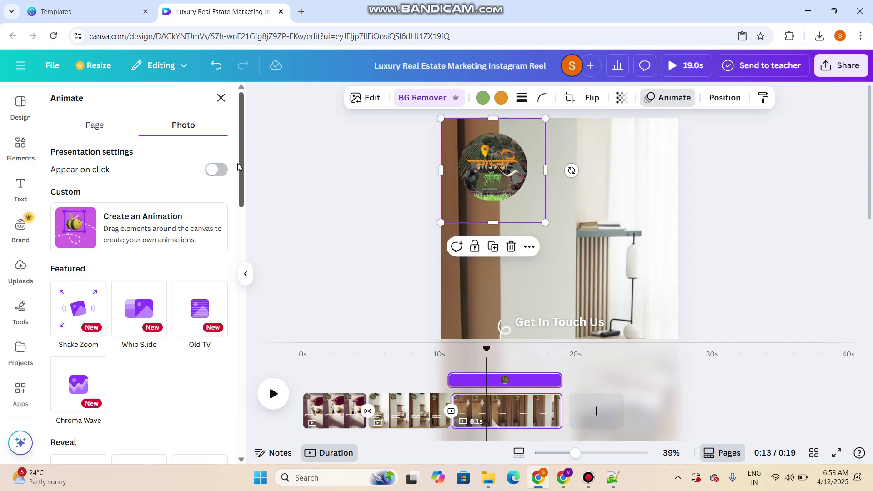
{"action": "left_click_drag", "start_coordinate": [241, 168], "coordinate": [234, 216]}
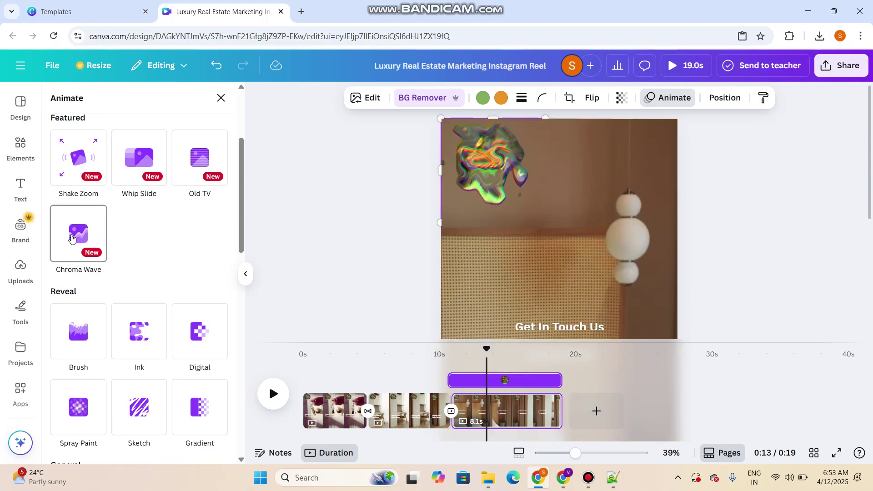
{"action": "left_click", "coordinate": [71, 237]}
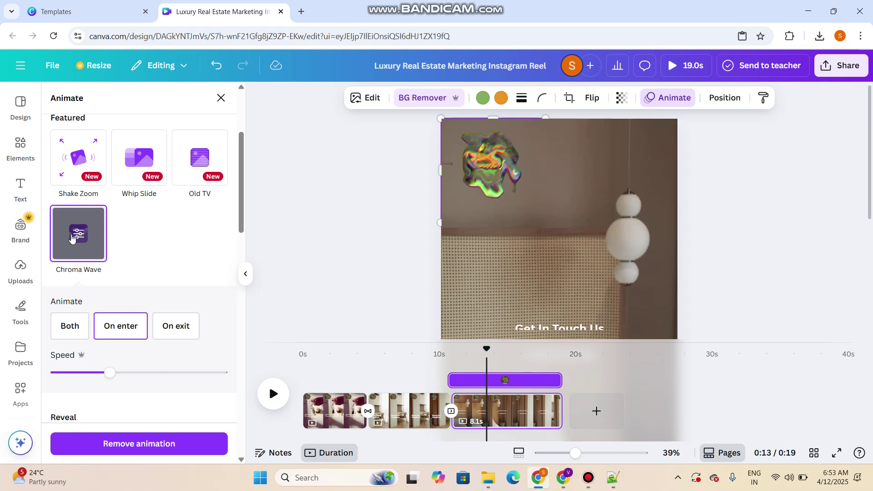
Apply the Chroma Wave animation to the round logo on the second page
{"action": "left_click", "coordinate": [419, 409]}
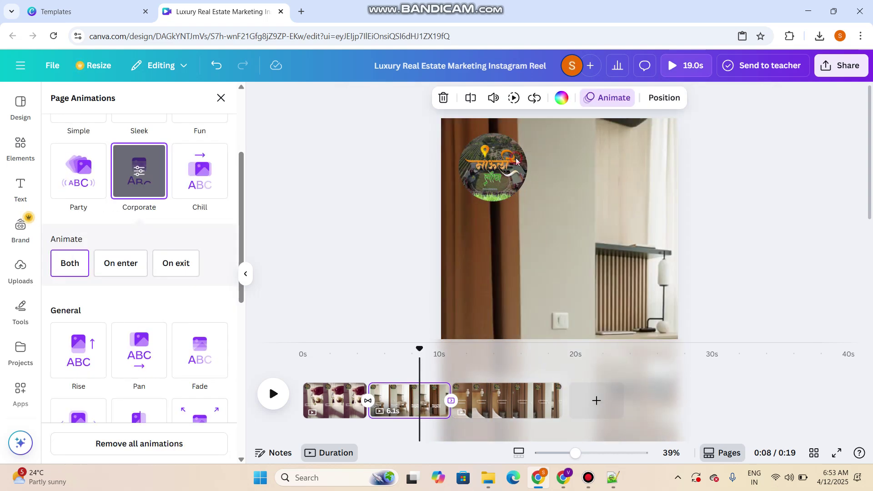
{"action": "left_click", "coordinate": [517, 162]}
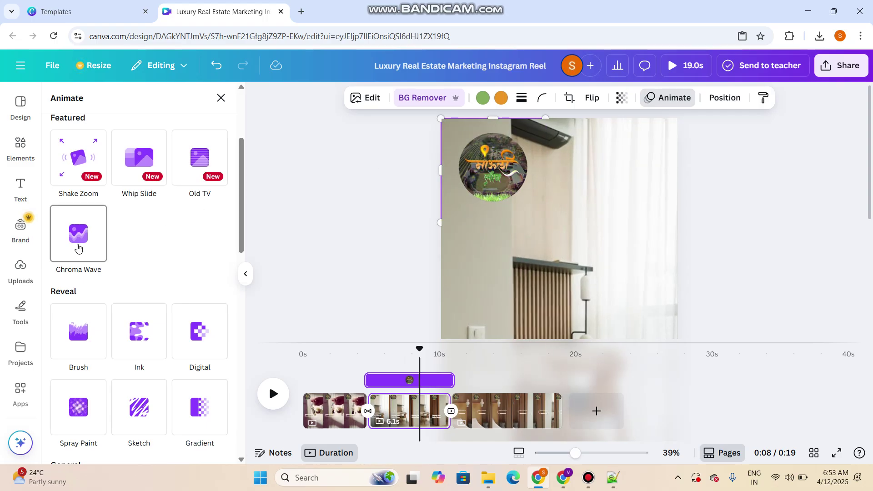
{"action": "left_click", "coordinate": [78, 248]}
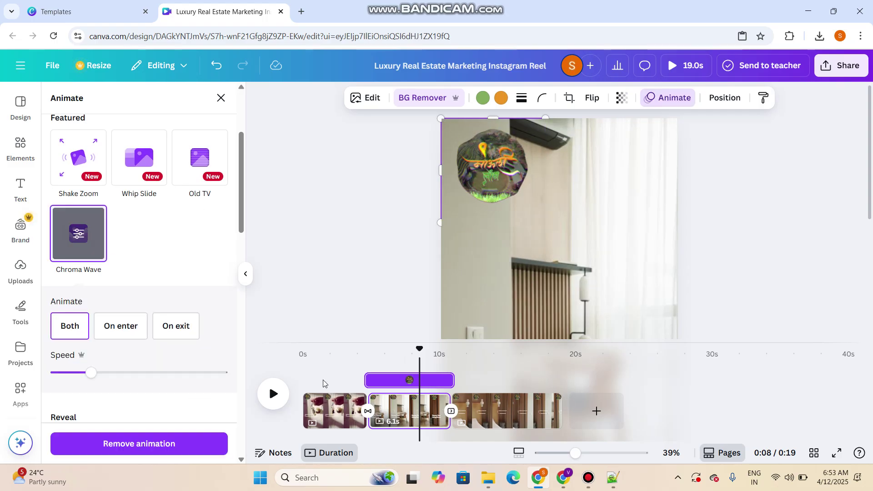
Apply the Chroma Wave animation to the round logo on the first page and deselect it
{"action": "left_click", "coordinate": [337, 409]}
{"action": "left_click", "coordinate": [503, 193]}
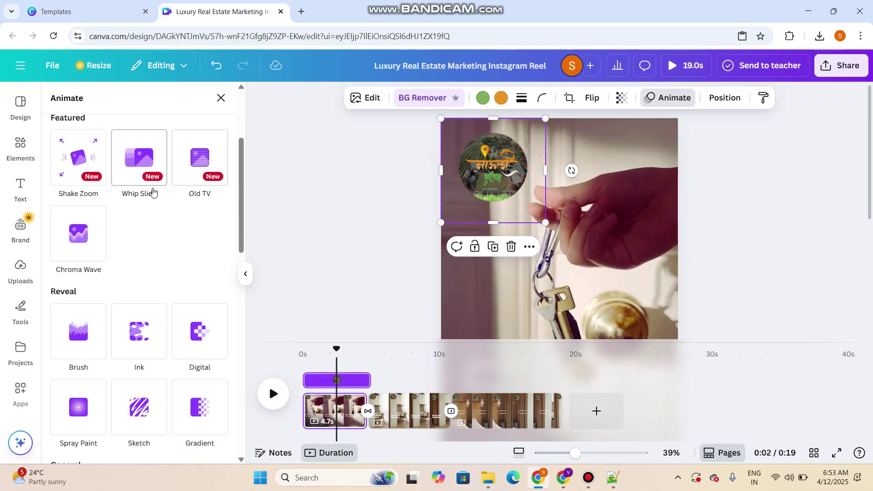
{"action": "left_click", "coordinate": [94, 227]}
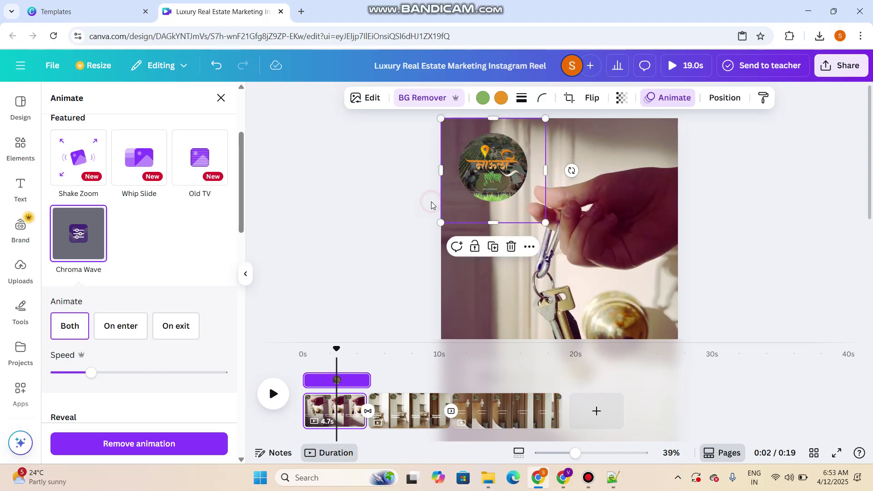
{"action": "left_click", "coordinate": [431, 202]}
{"action": "left_click", "coordinate": [404, 212]}
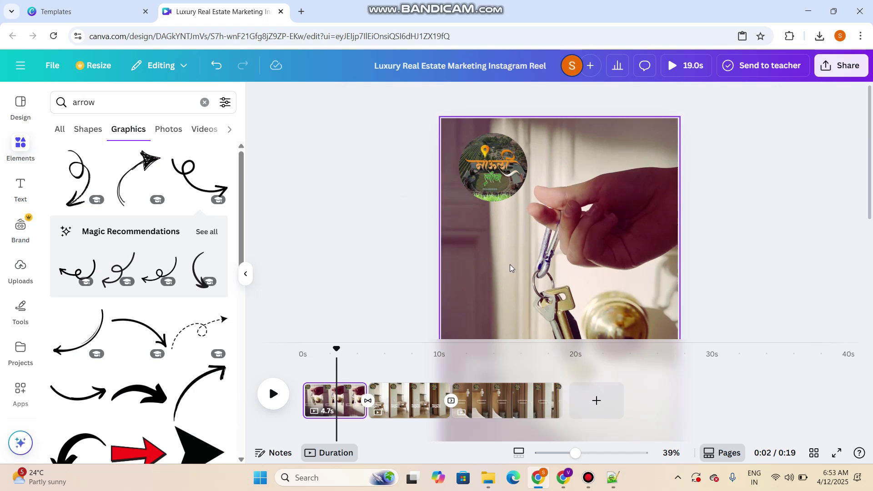
Review the animation settings of the "Get In Touch Us" text on the third page
{"action": "left_click", "coordinate": [499, 404]}
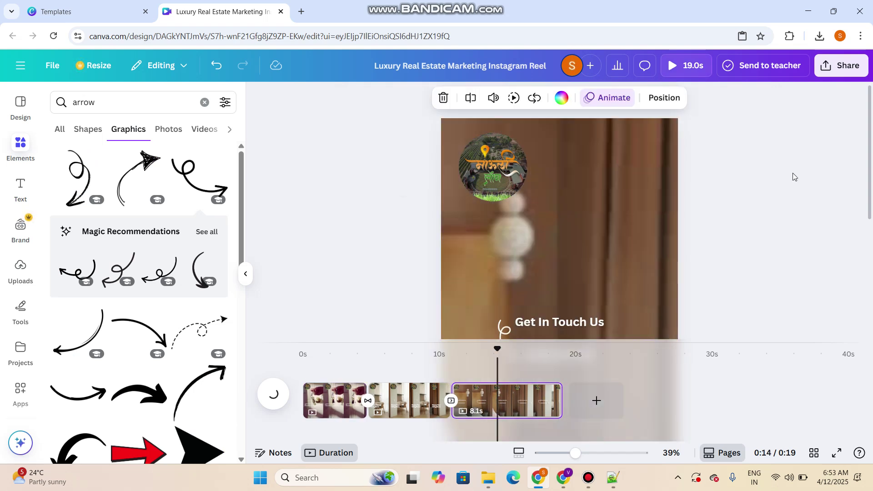
{"action": "left_click", "coordinate": [590, 323]}
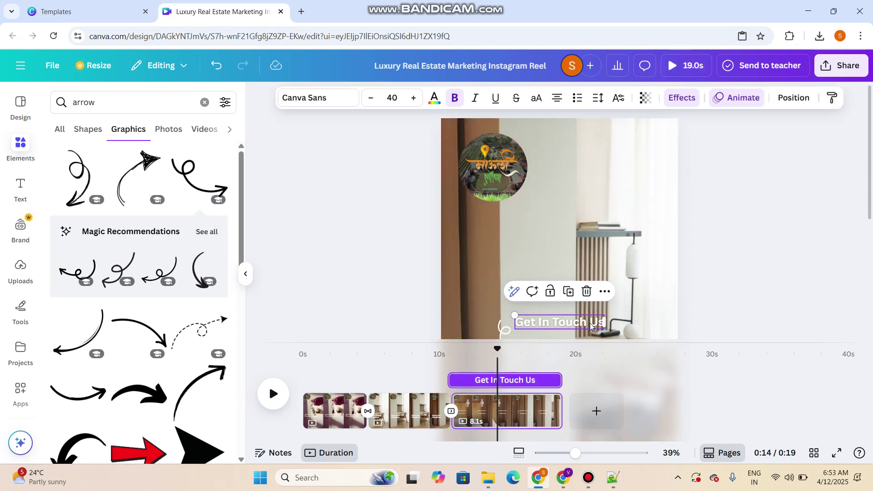
{"action": "left_click", "coordinate": [749, 104]}
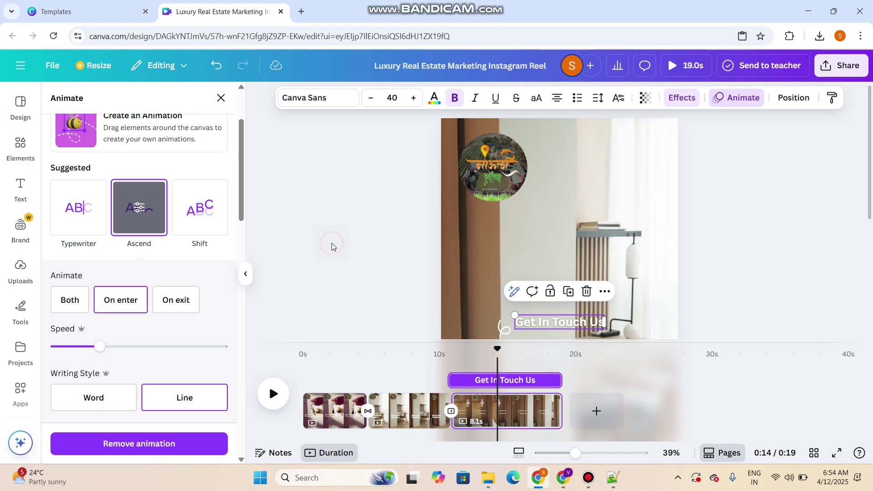
{"action": "key", "text": "Escape"}
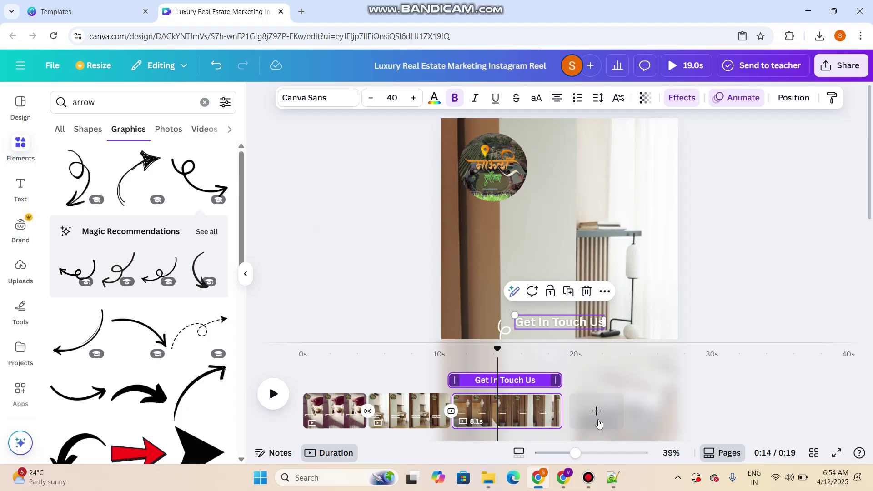
{"action": "mouse_move", "coordinate": [591, 485]}
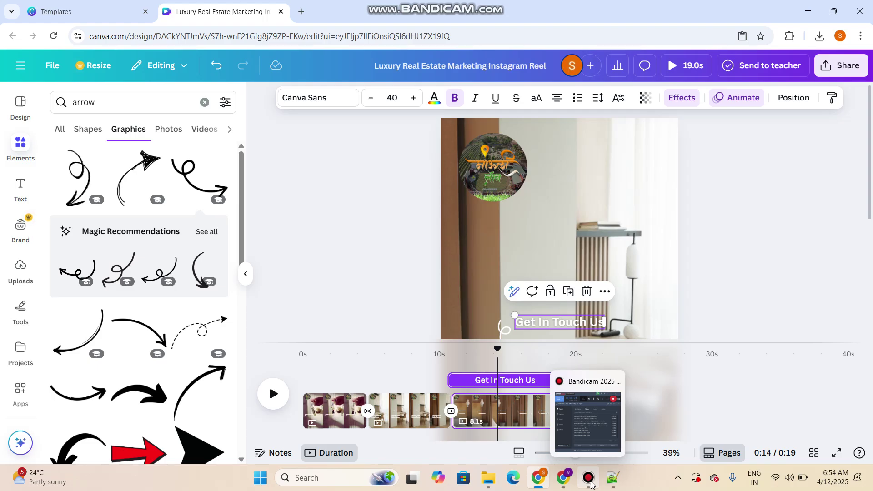
{"action": "left_click", "coordinate": [589, 479]}
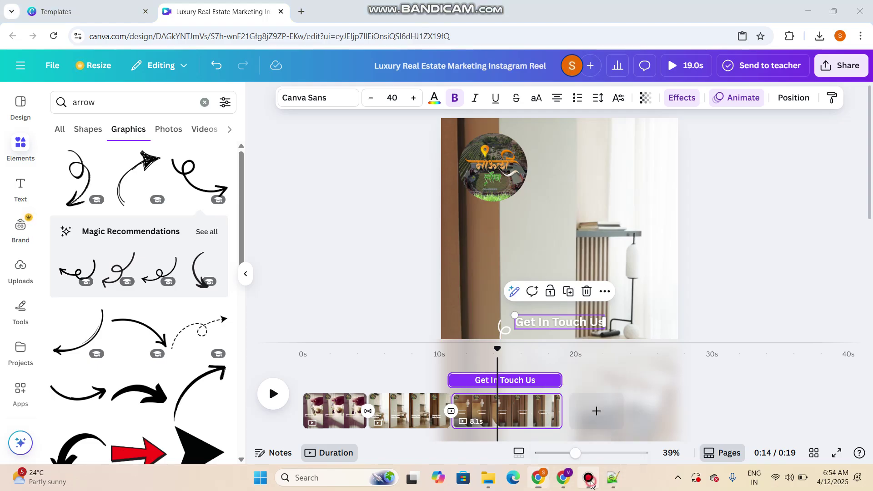